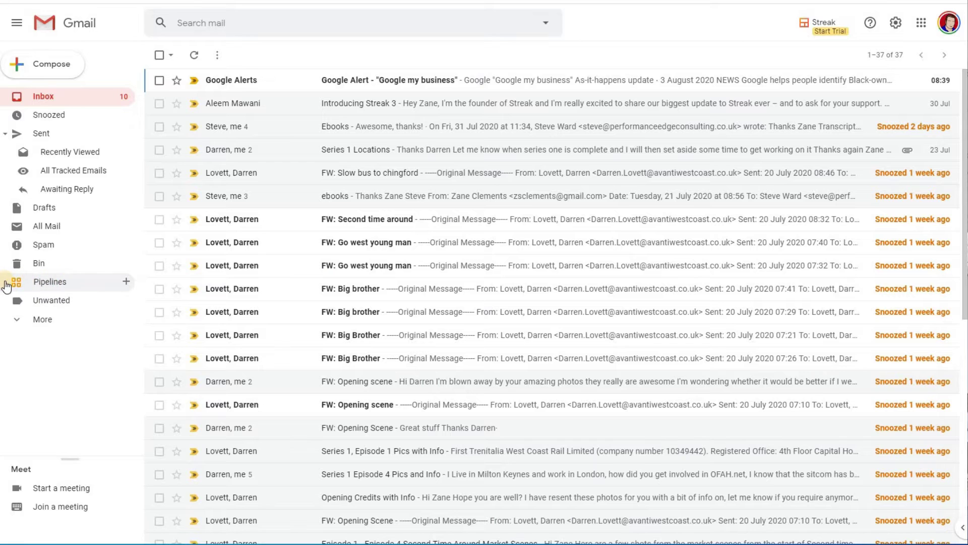
Step: Open the Zanet pipeline's coloured stage settings, then cancel to bring up the Save Changes? prompt
left_click(56, 302)
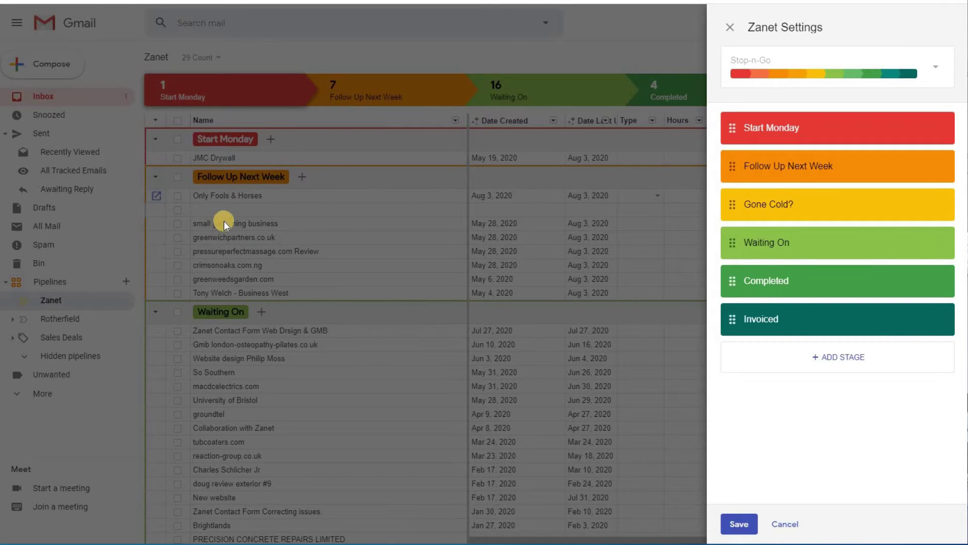
left_click(304, 181)
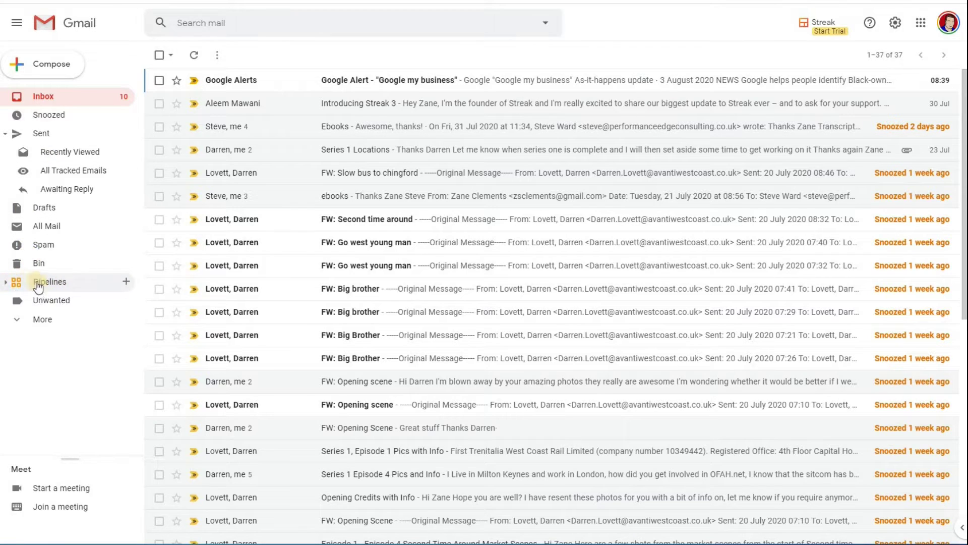
Step: Open the Zanet pipeline table with boxes grouped from Start Monday through Invoiced
left_click(61, 284)
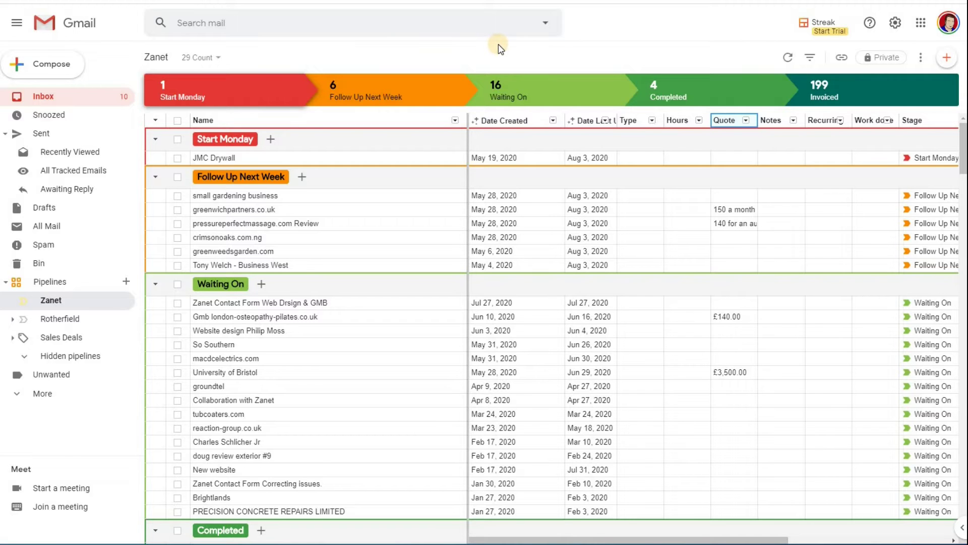
Step: Back in the inbox, select the ten series photo conversations, from FW: Opening Scene to FW: Big Brother
left_click(53, 98)
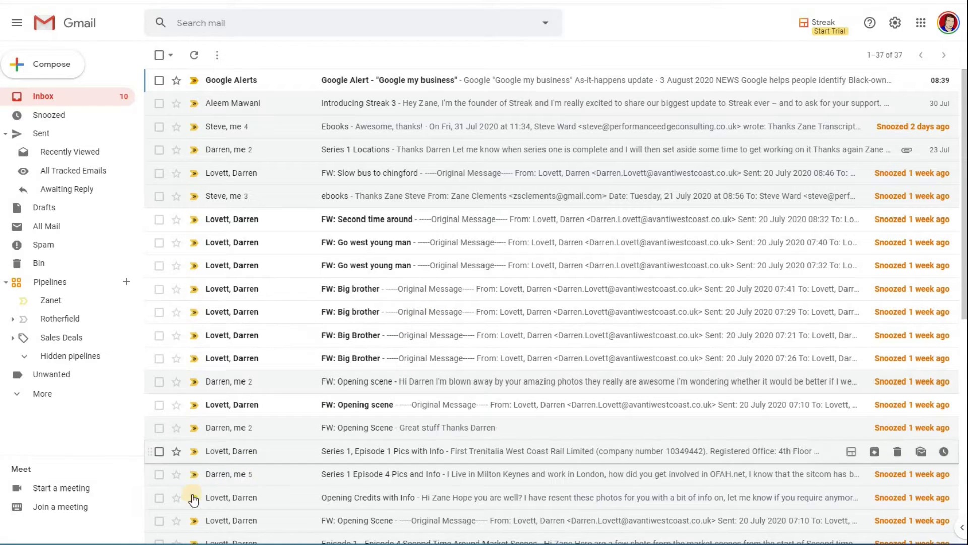
left_click(159, 520)
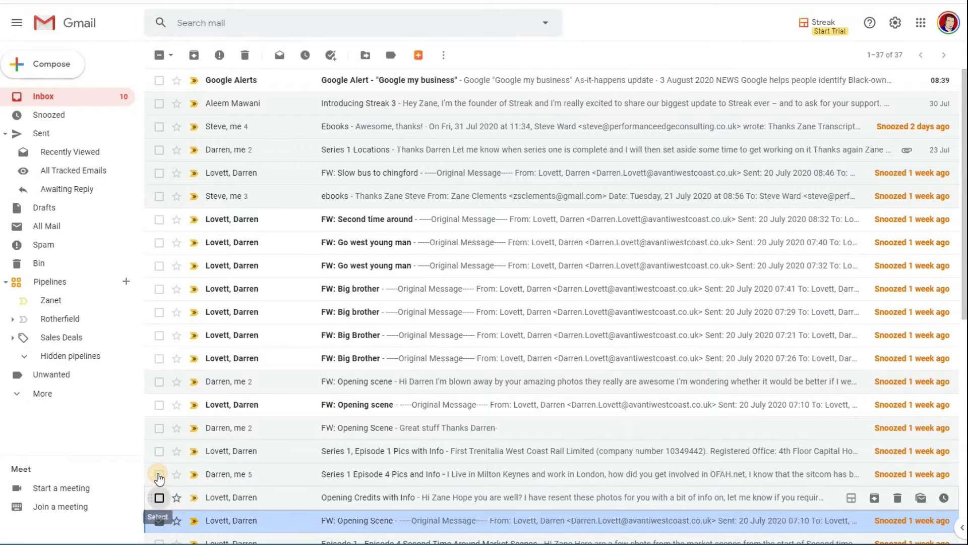
left_click(158, 497)
left_click(159, 474)
left_click(159, 451)
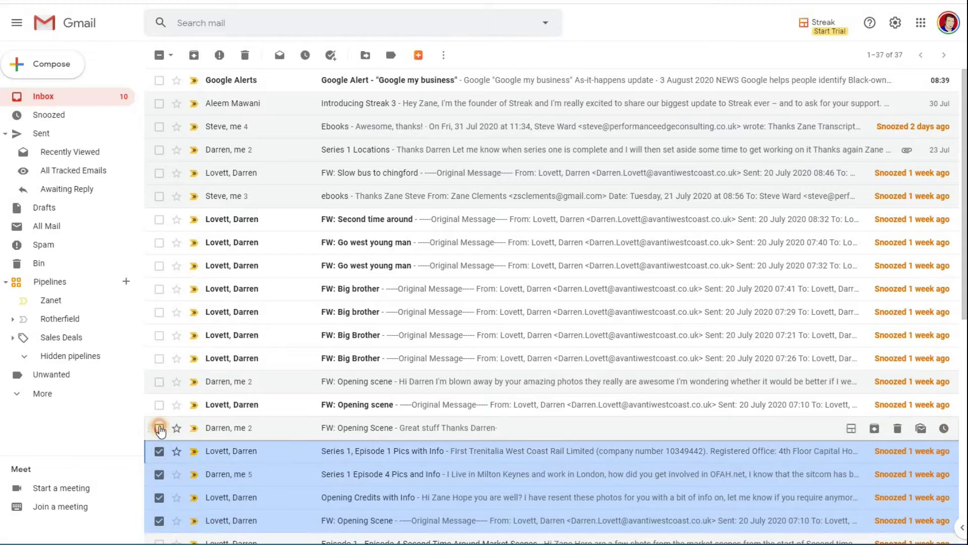
left_click(159, 427)
left_click(159, 405)
left_click(159, 381)
left_click(159, 358)
left_click(159, 335)
left_click(159, 312)
scroll(386, 436, "down", 5)
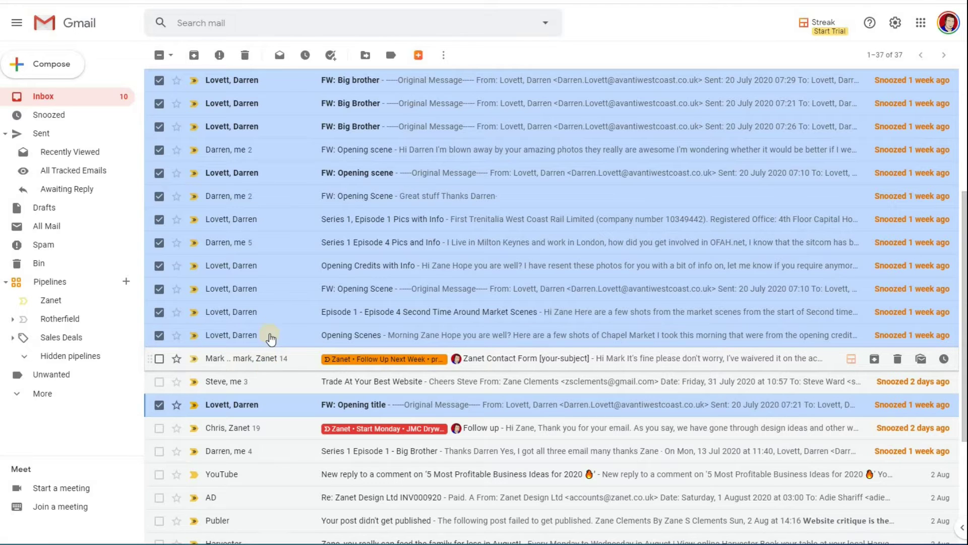
Step: Put the selected conversations into a new Zanet box, FW: Opening Scene, at Start Monday
scroll(281, 305, "up", 5)
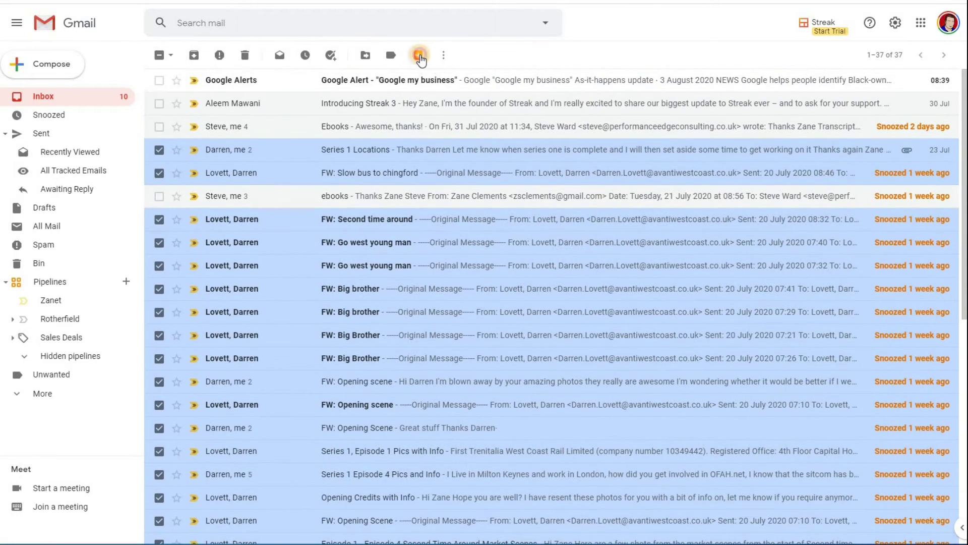
left_click(419, 56)
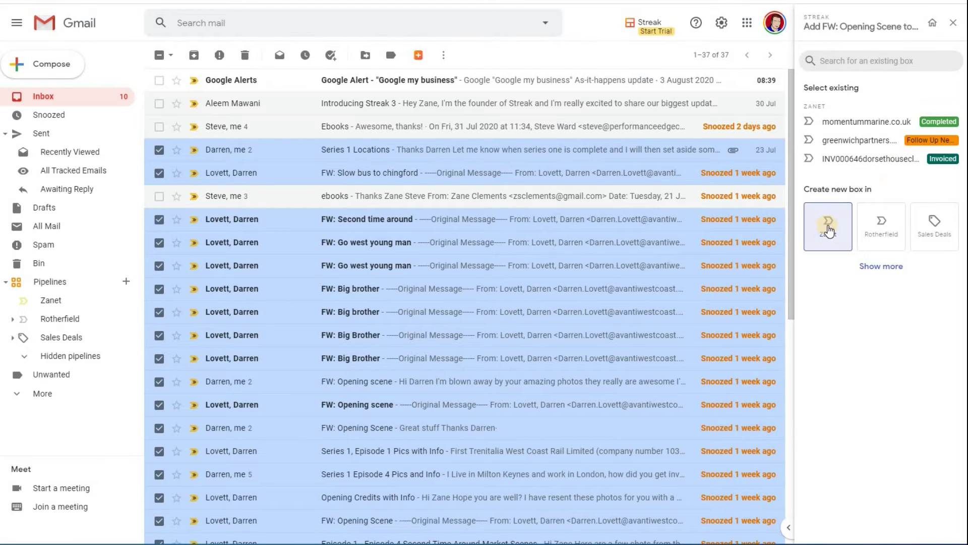
left_click(828, 229)
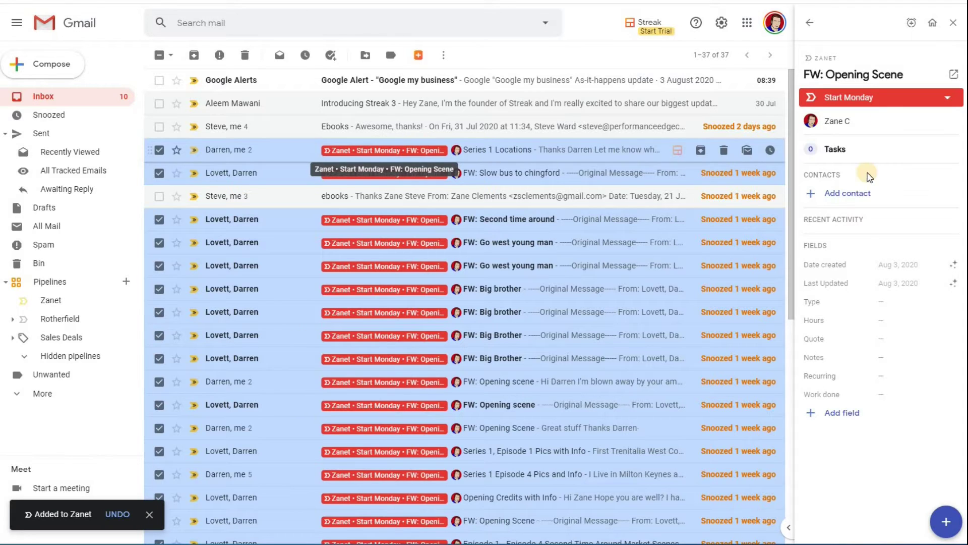
Step: Set the new box's stage to Follow Up Next Week and retitle it 'Only Fools & Horses'
left_click(948, 99)
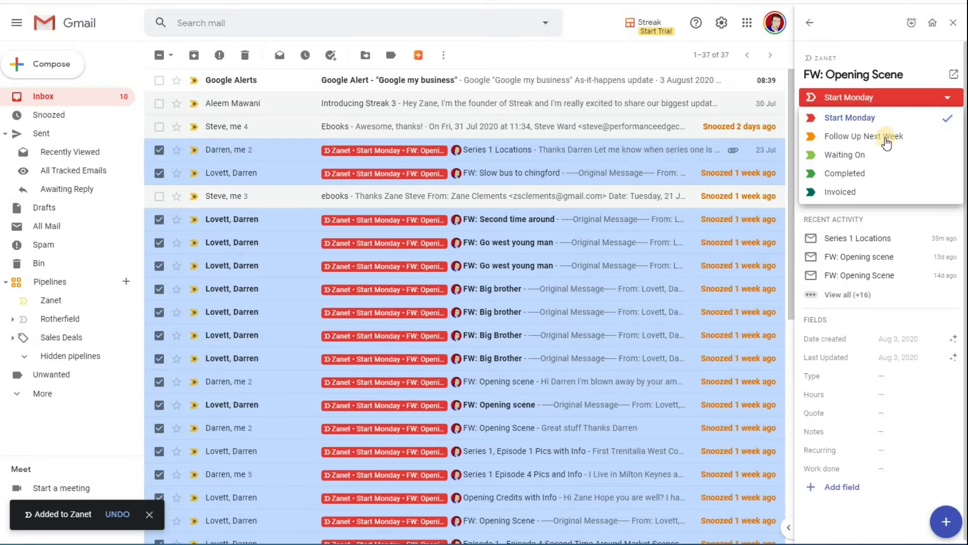
left_click(918, 137)
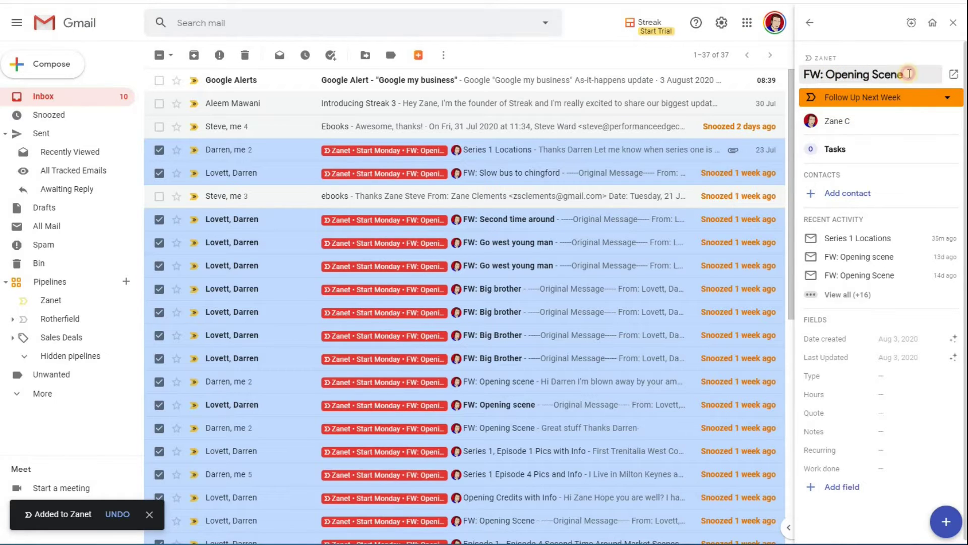
left_click_drag(912, 74, 799, 79)
type("Only Fools & Horses")
key("Return")
scroll(483, 169, "down", 1)
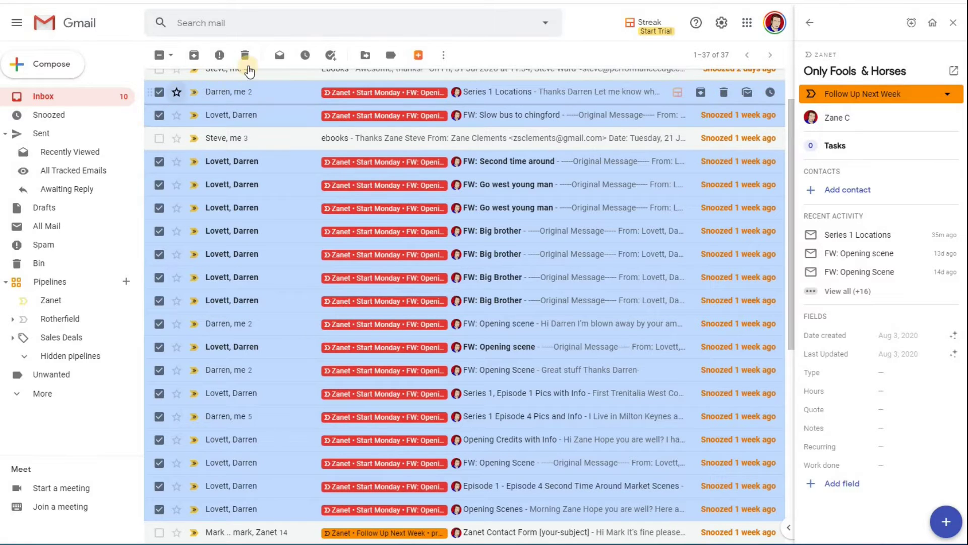
Step: Archive the 19 selected conversations and reopen the Zanet pipeline
left_click(194, 56)
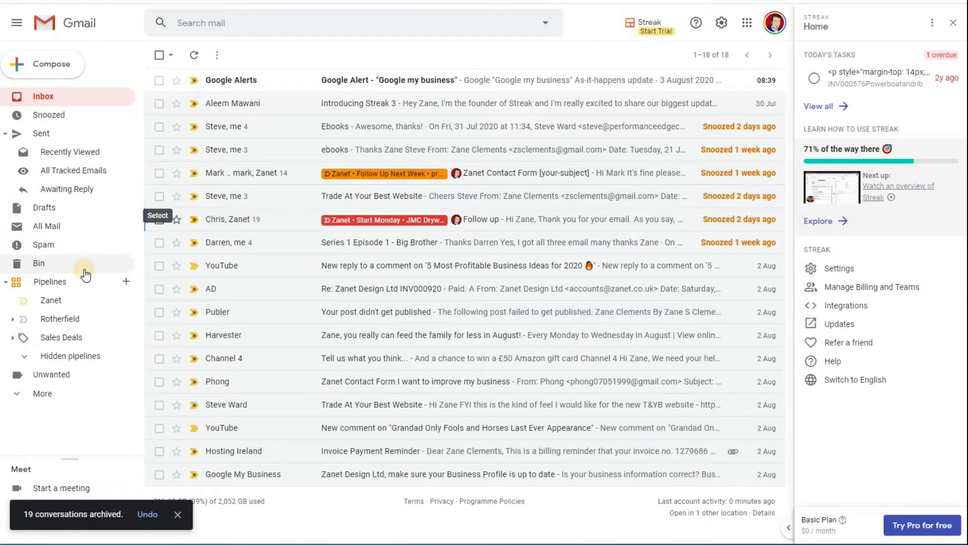
left_click(52, 301)
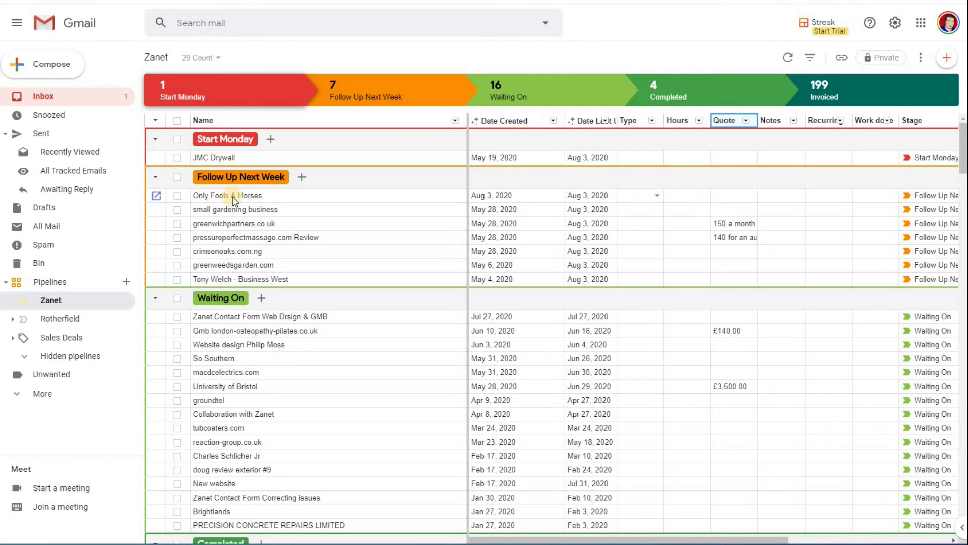
Step: Open the Only Fools & Horses box and view its Emails, Files and Comments, then All
left_click(157, 197)
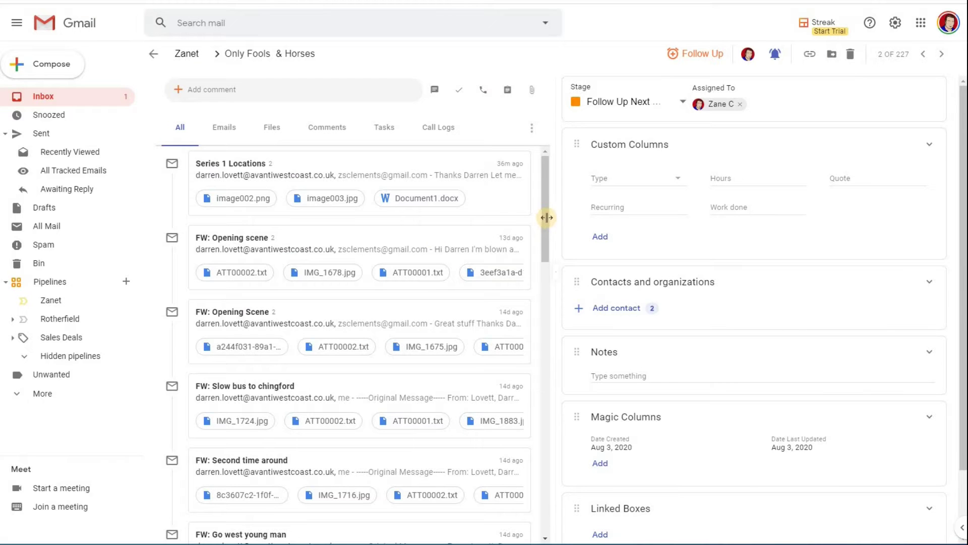
left_click_drag(548, 222, 508, 195)
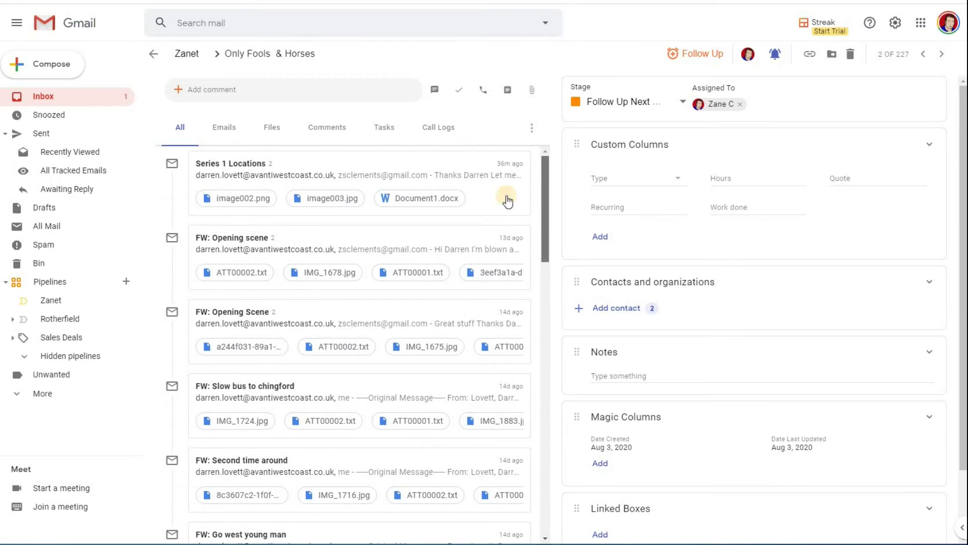
left_click(223, 133)
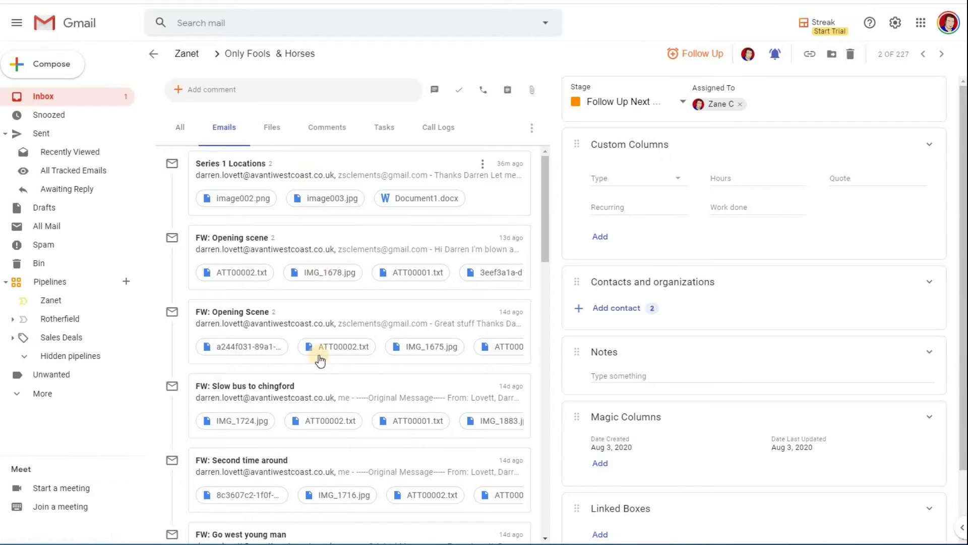
left_click(271, 131)
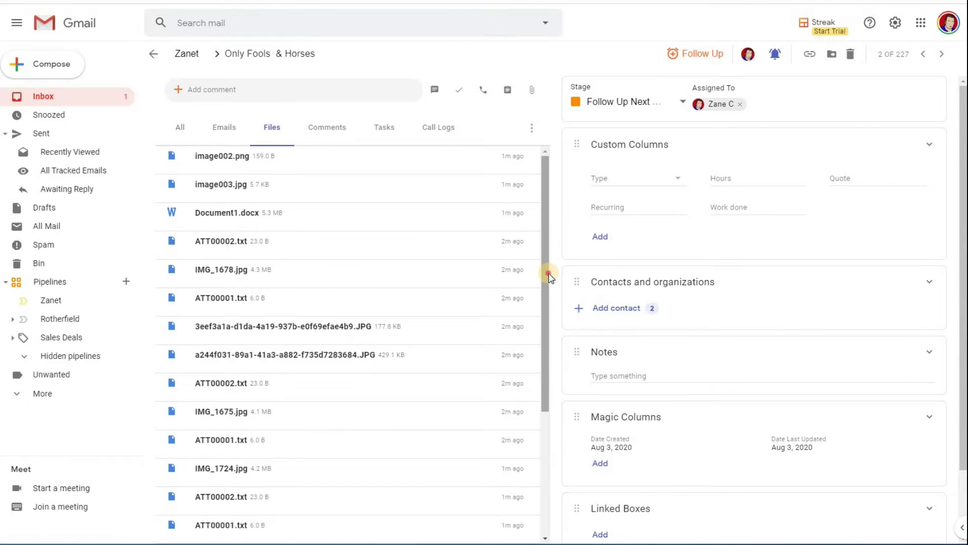
left_click_drag(549, 289, 533, 206)
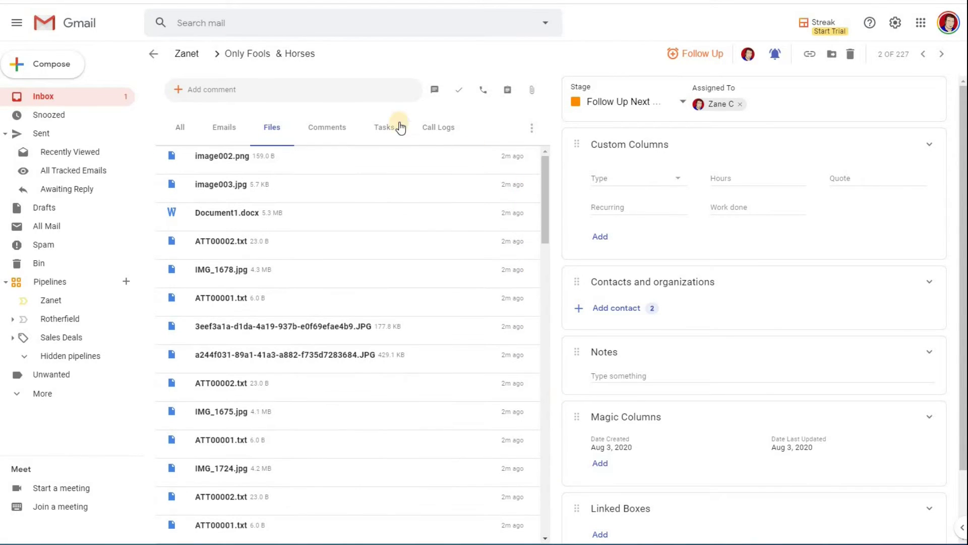
left_click(332, 127)
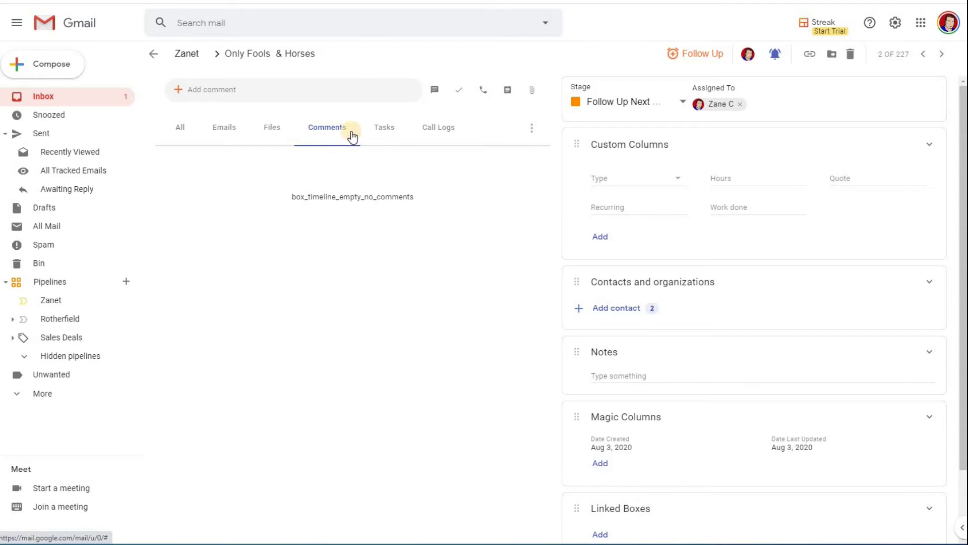
left_click(181, 128)
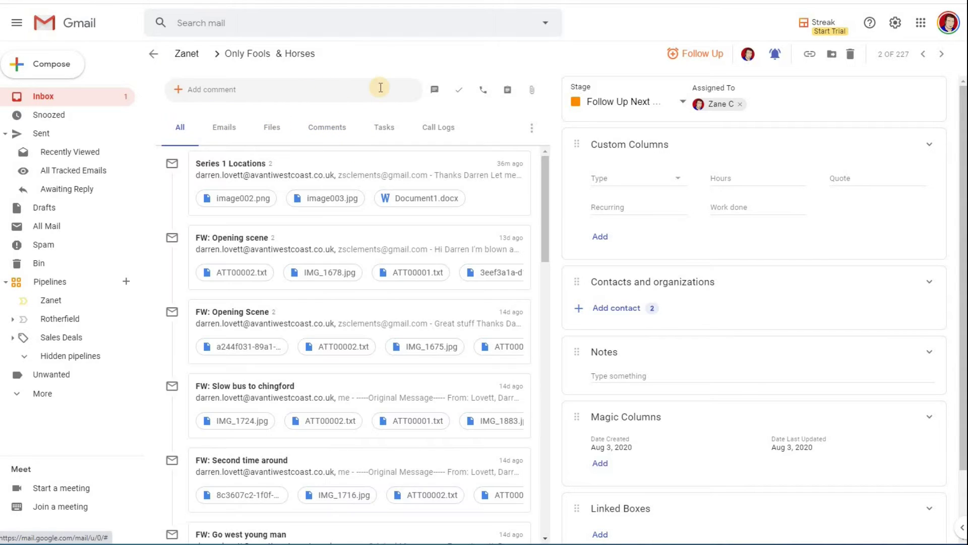
Step: Review the box's details panel, checking Type, Custom Columns and contacts without making changes
left_click(679, 180)
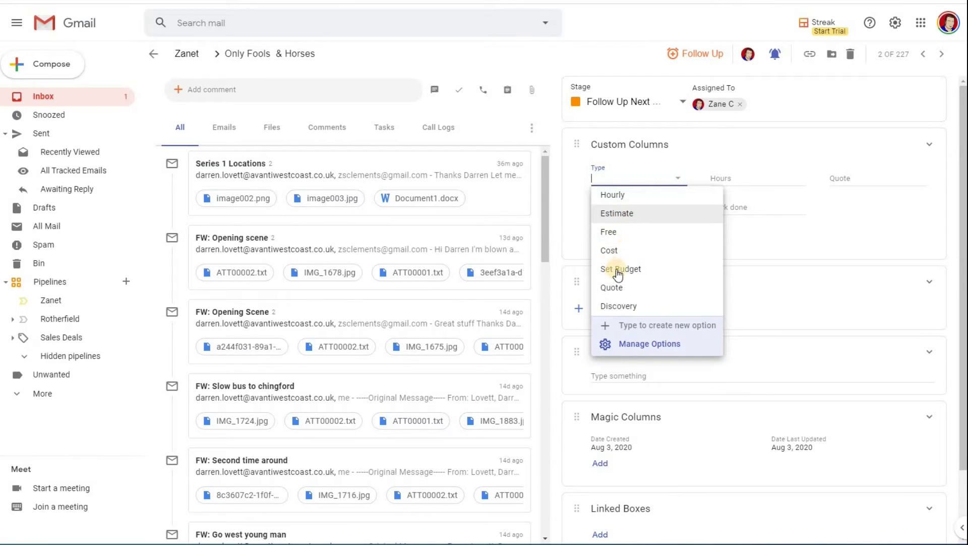
left_click(716, 140)
left_click(713, 143)
left_click(713, 143)
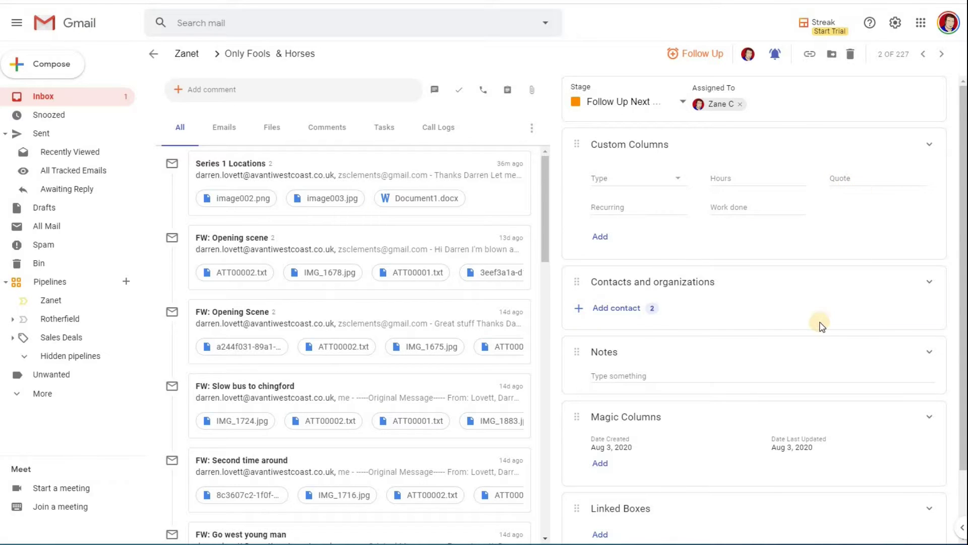
left_click(580, 308)
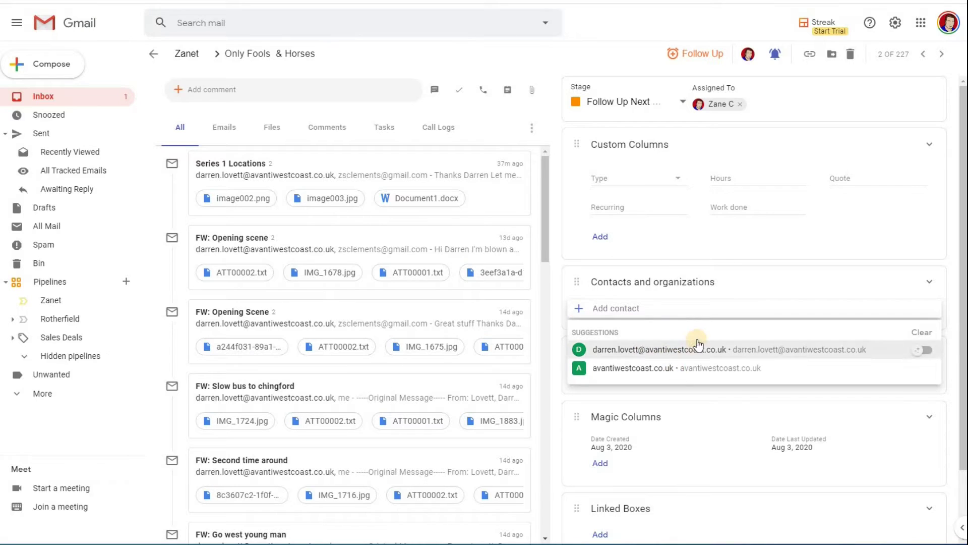
left_click(714, 279)
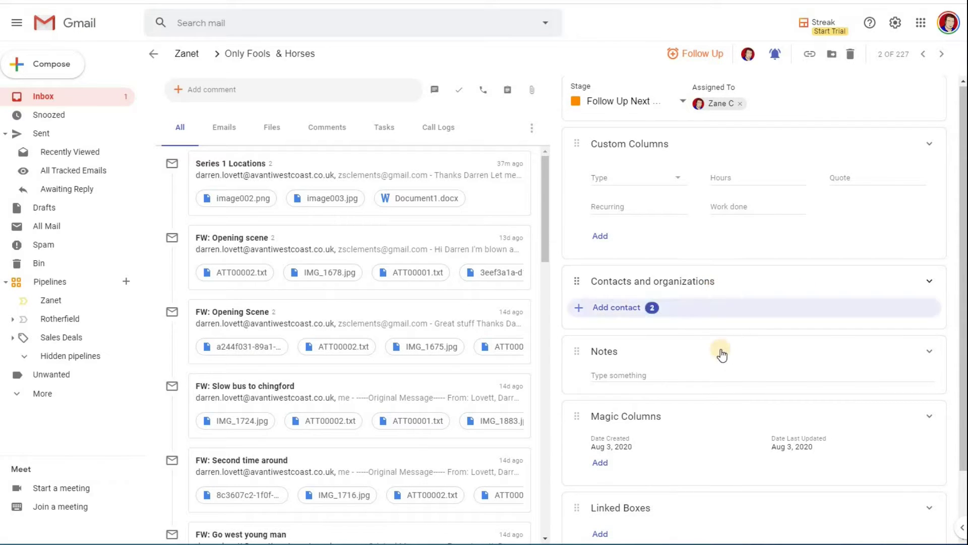
scroll(688, 375, "down", 2)
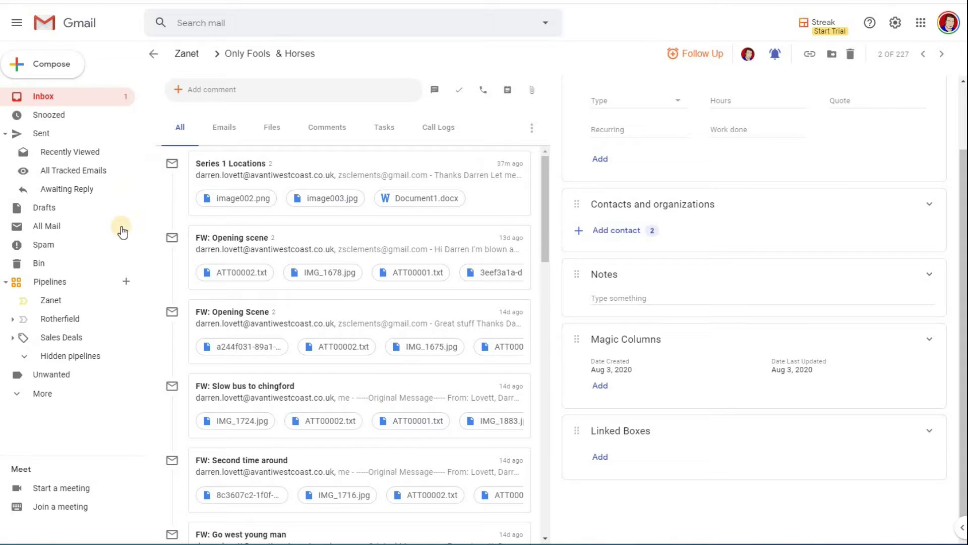
Step: Reopen the Zanet pipeline and show its options, including Groupings, Pie Chart and Bar Chart
left_click(33, 304)
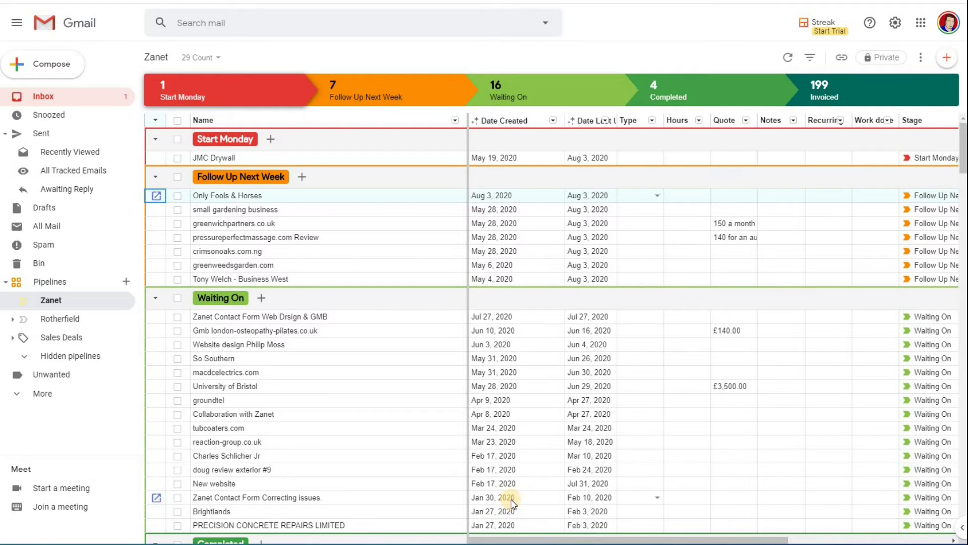
left_click(921, 57)
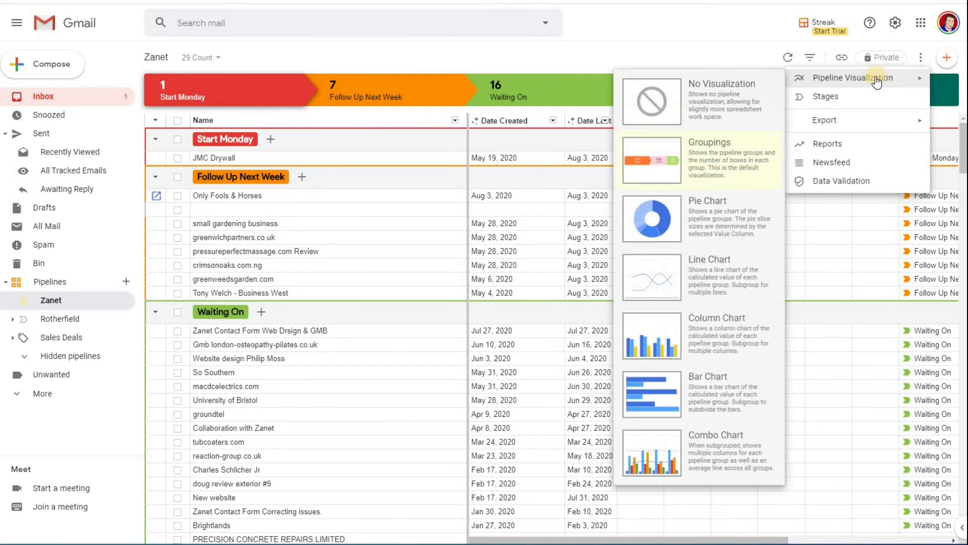
Step: In Stages settings, add a 'Gone Cold?' stage and drag it to third, after Follow Up Next Week
left_click(840, 96)
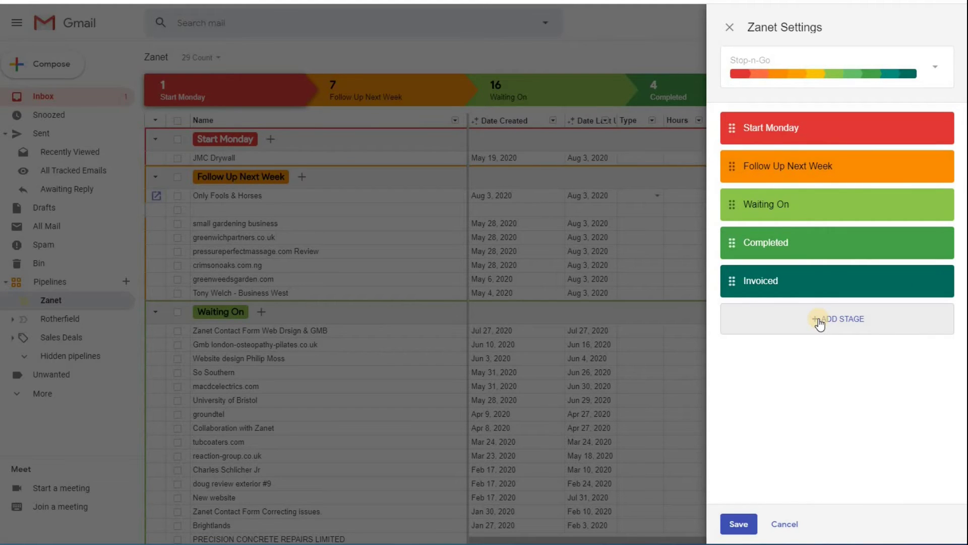
left_click(819, 319)
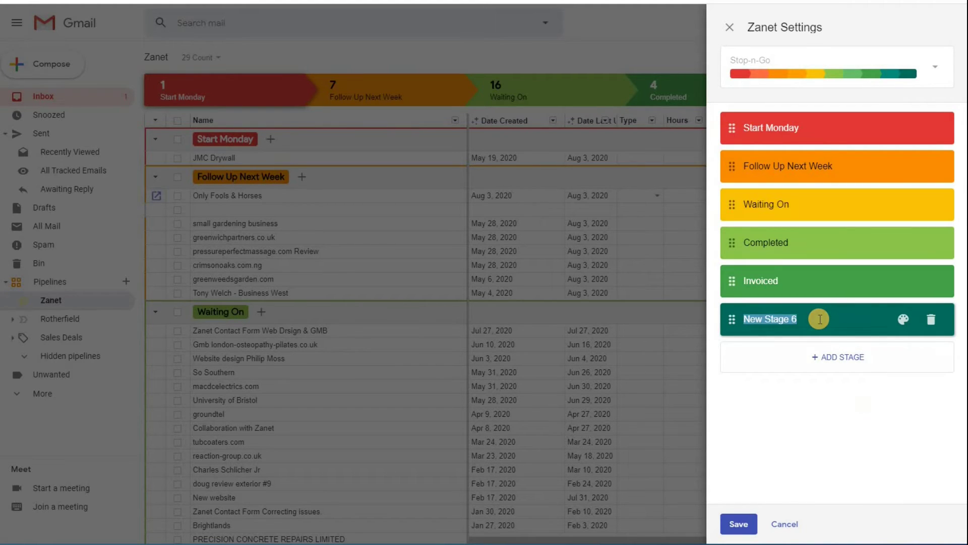
type("Gone Cold?")
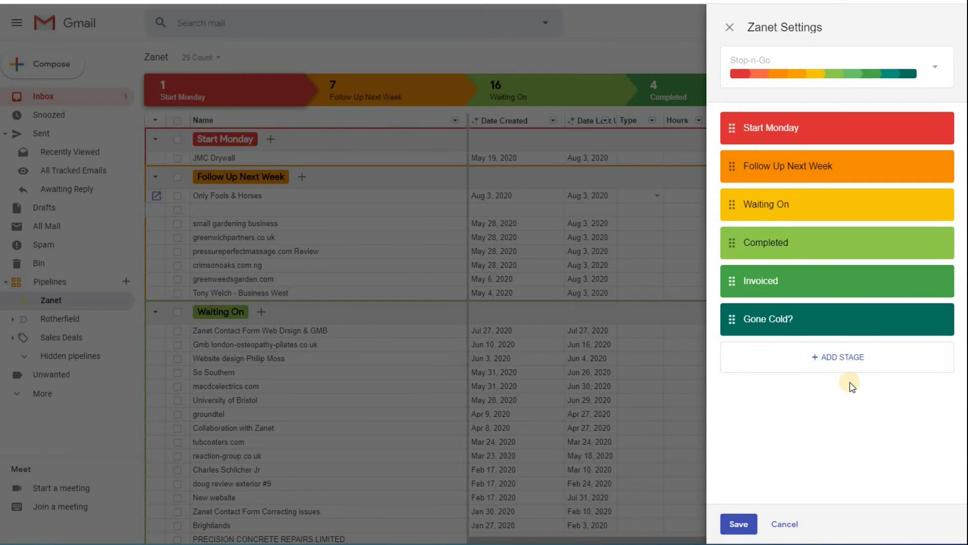
mouse_move(764, 319)
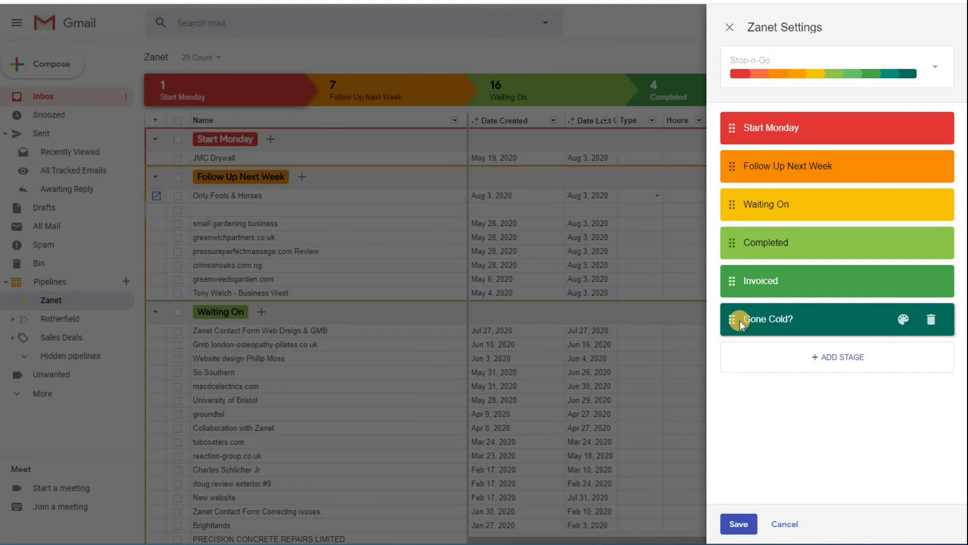
left_click_drag(732, 319, 706, 210)
mouse_move(785, 122)
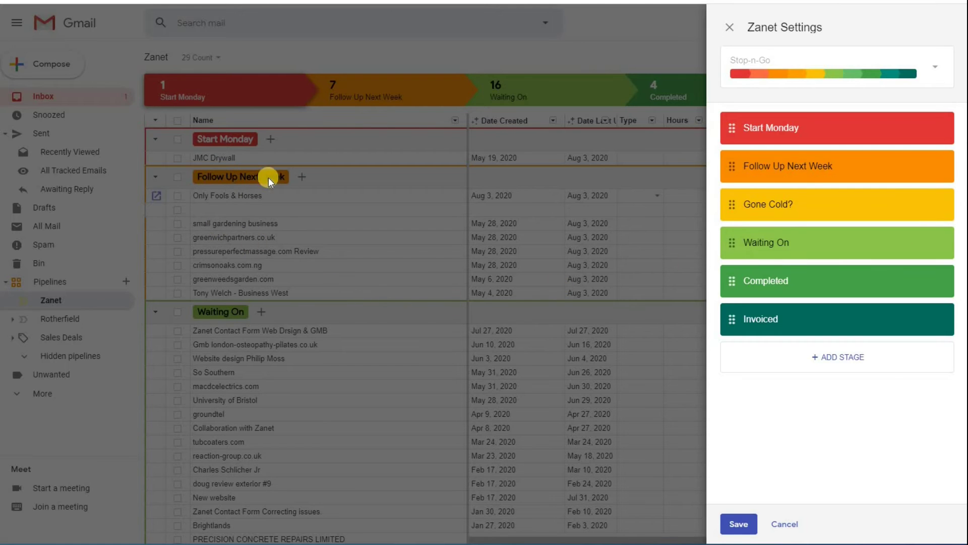
Step: Save the updated Zanet pipeline stages, including the new Gone Cold? stage
left_click(263, 191)
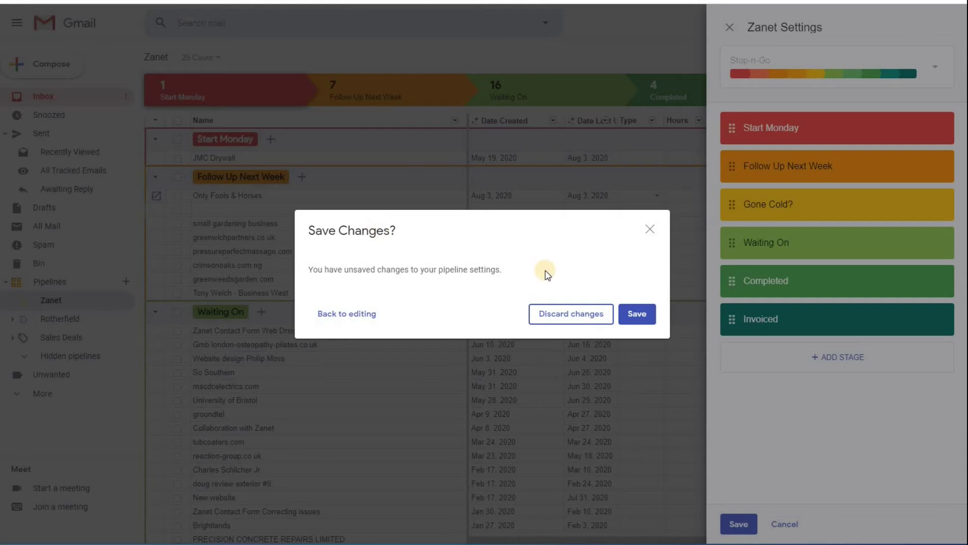
left_click(649, 229)
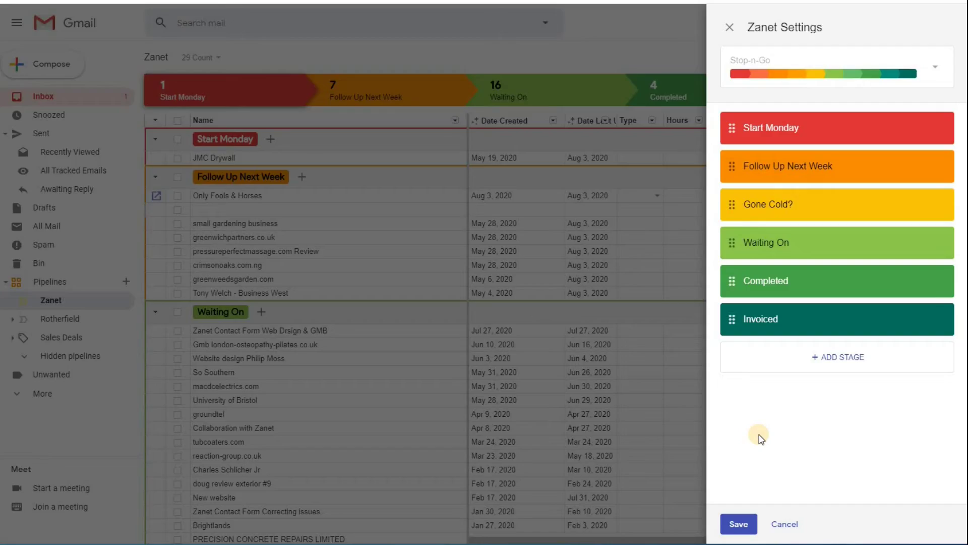
left_click(739, 524)
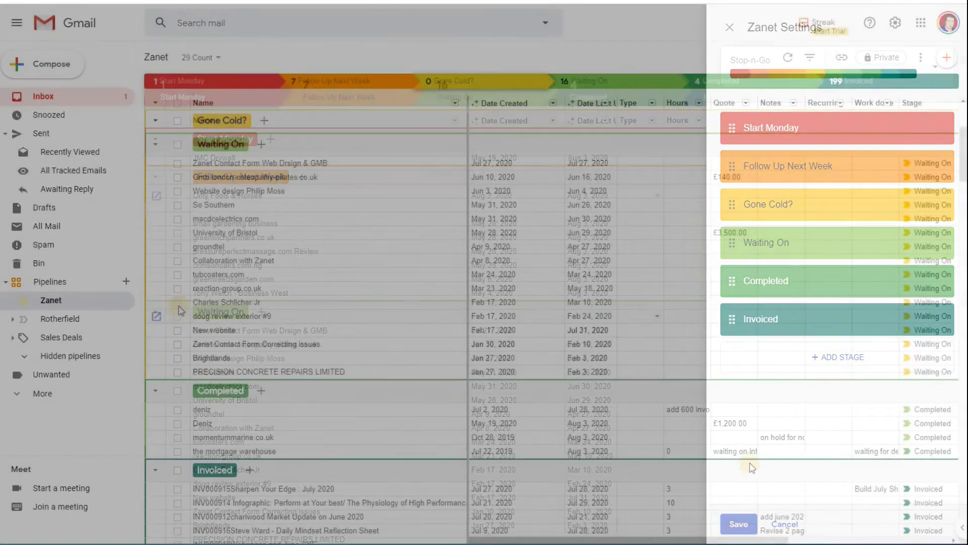
Step: Move the six oldest Waiting On boxes, down to PRECISION CONCRETE REPAIRS LIMITED, into Gone Cold?
left_click(178, 302)
left_click(178, 315)
left_click(177, 329)
left_click(177, 345)
left_click(178, 373)
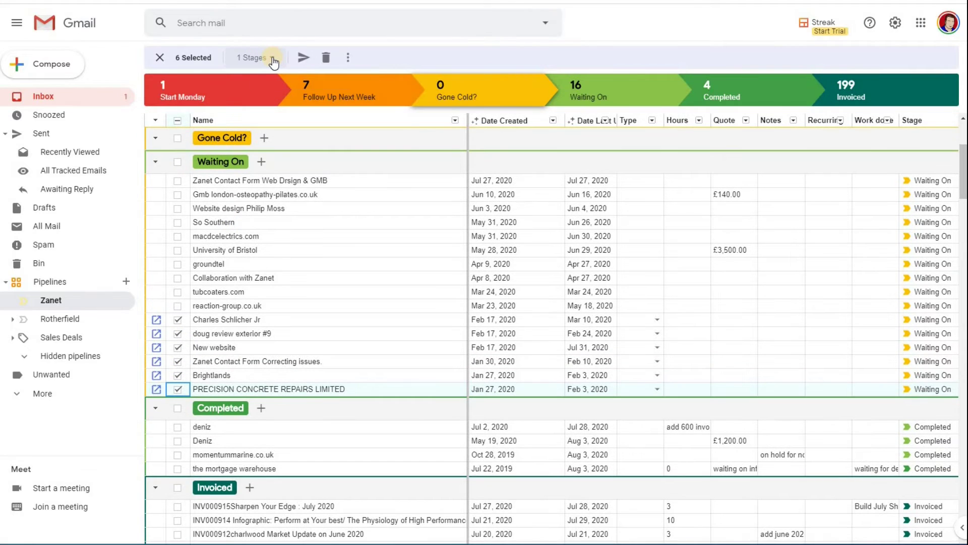
left_click(273, 59)
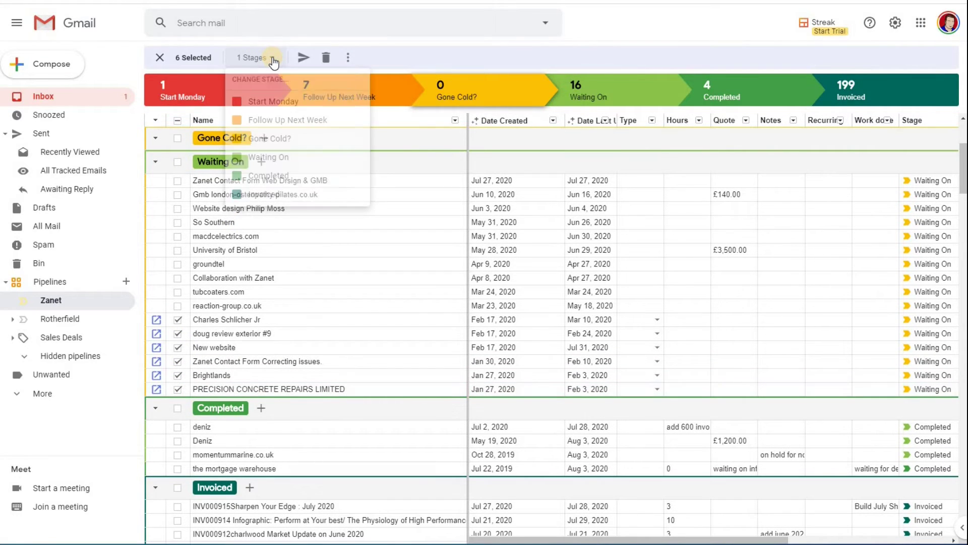
left_click(273, 144)
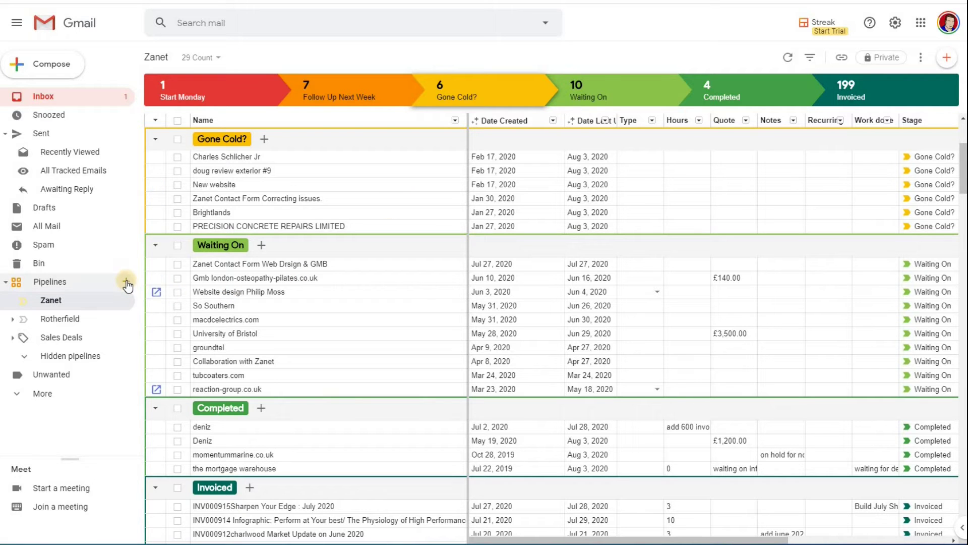
Step: Collapse all Zanet stage groups and preview the Hiring new-pipeline template
left_click(155, 120)
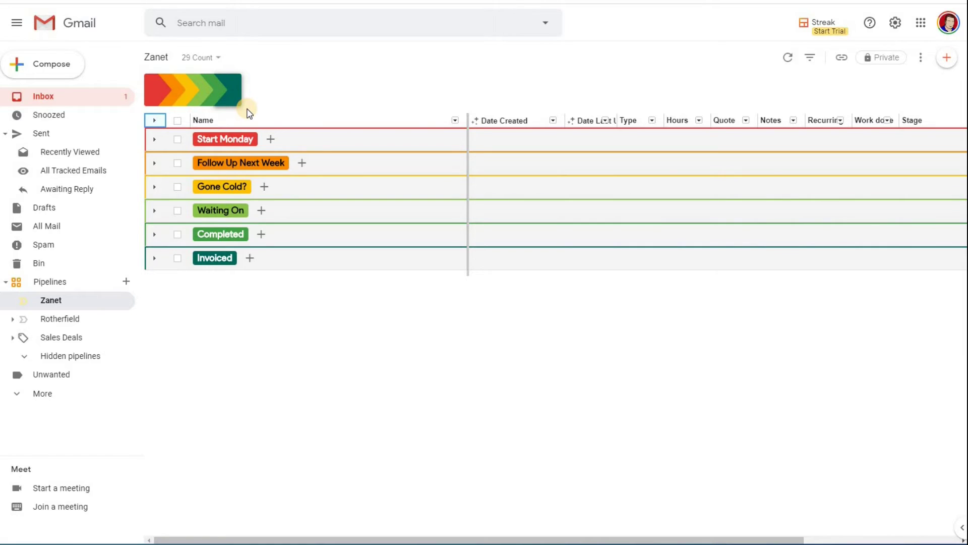
left_click(126, 282)
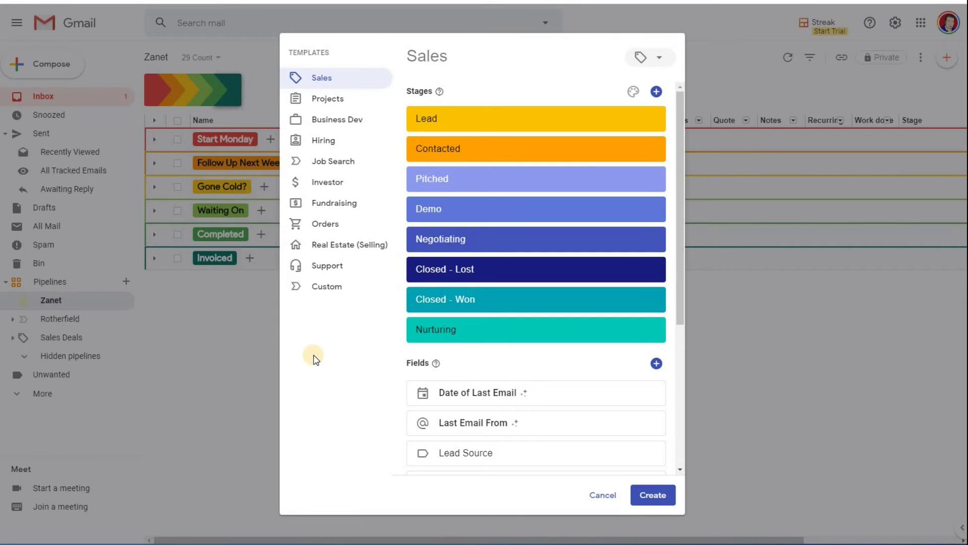
left_click(334, 287)
left_click(334, 146)
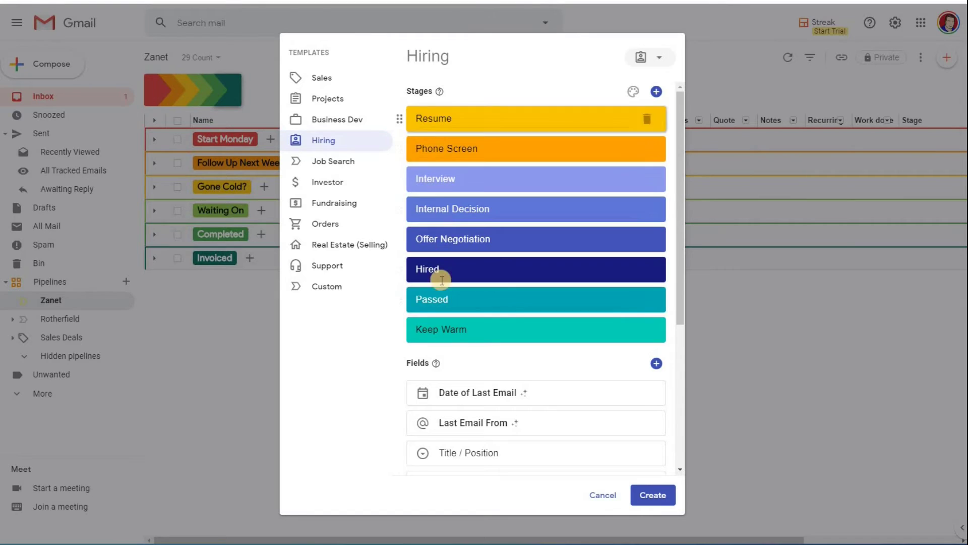
Step: Preview the Job Search, Business Dev and Custom templates, then cancel without creating a pipeline
left_click(332, 165)
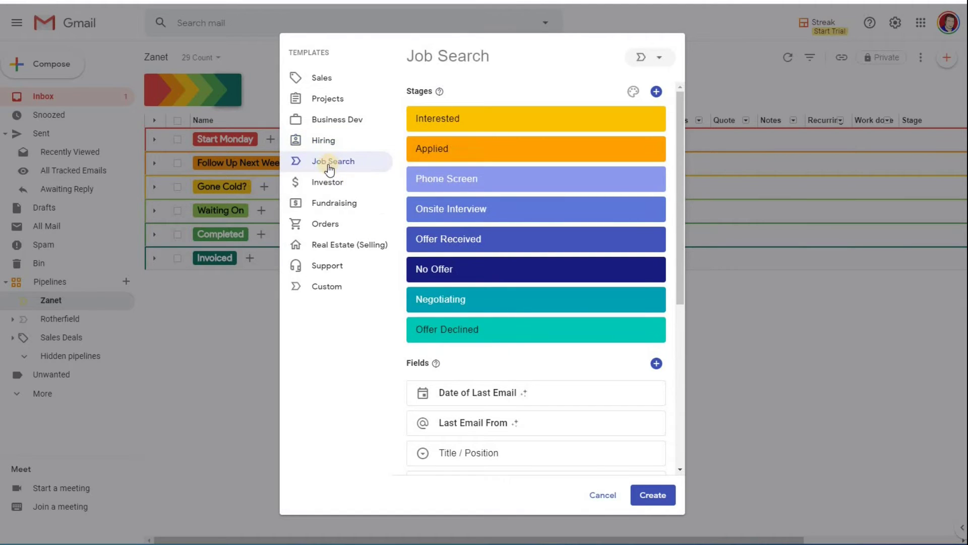
left_click(330, 122)
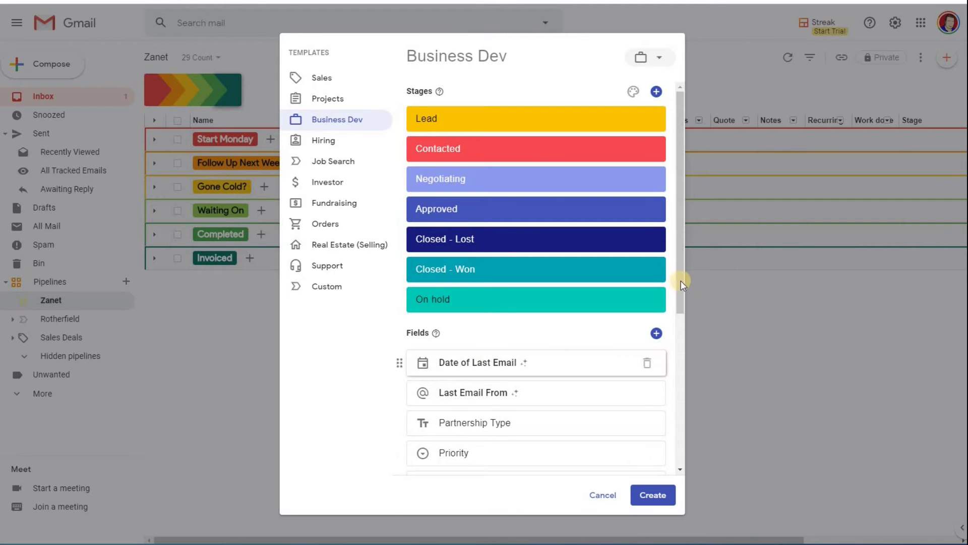
left_click_drag(681, 331, 676, 454)
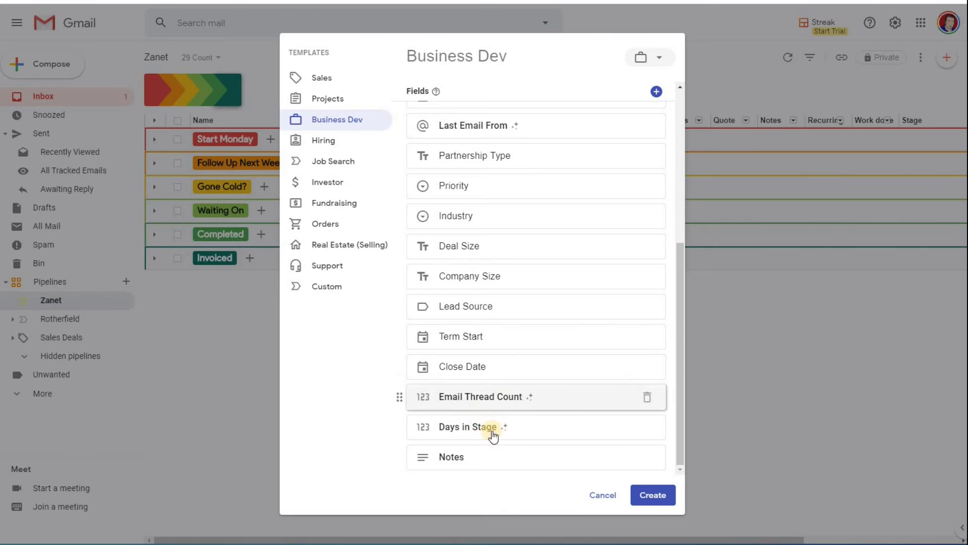
left_click(335, 287)
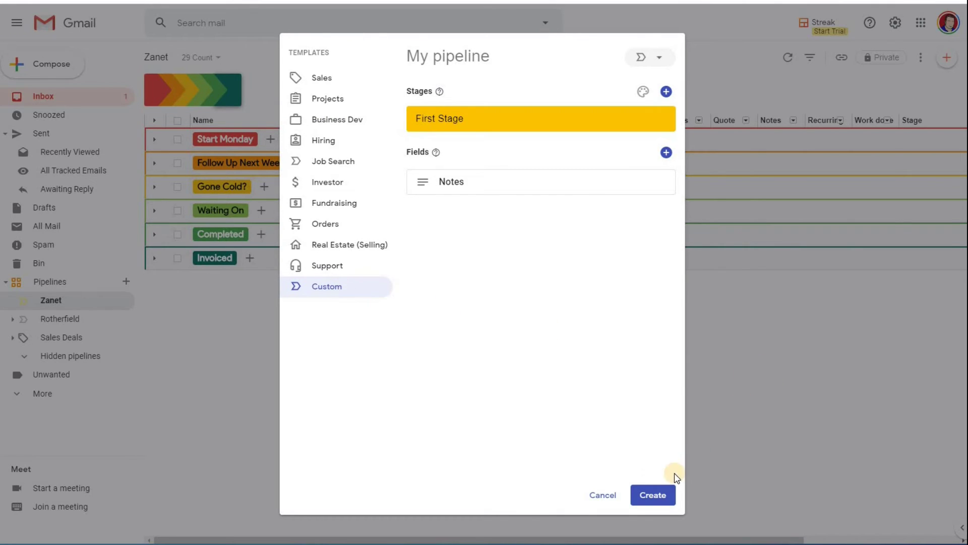
left_click(601, 494)
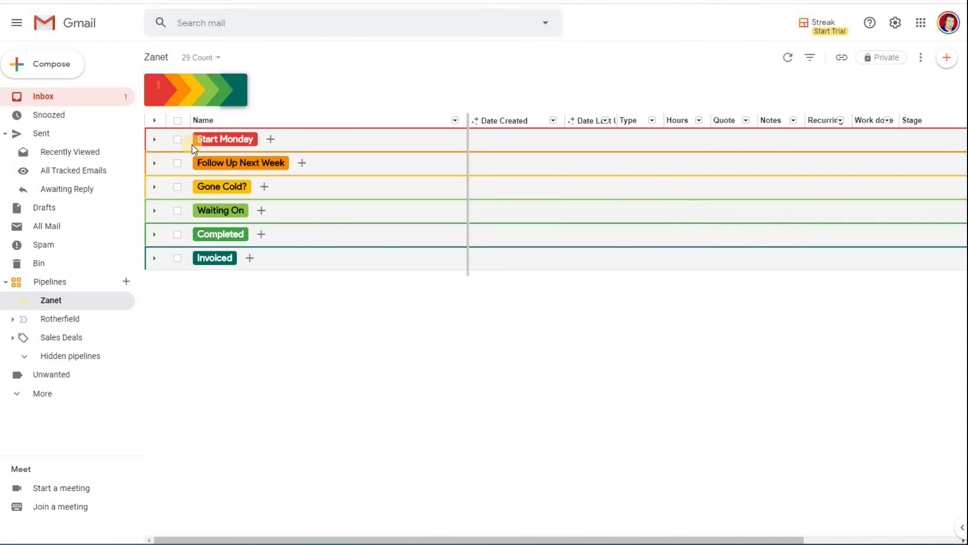
Step: Expand all stage groups and save the Green colour scheme for the Zanet pipeline stages
left_click(154, 120)
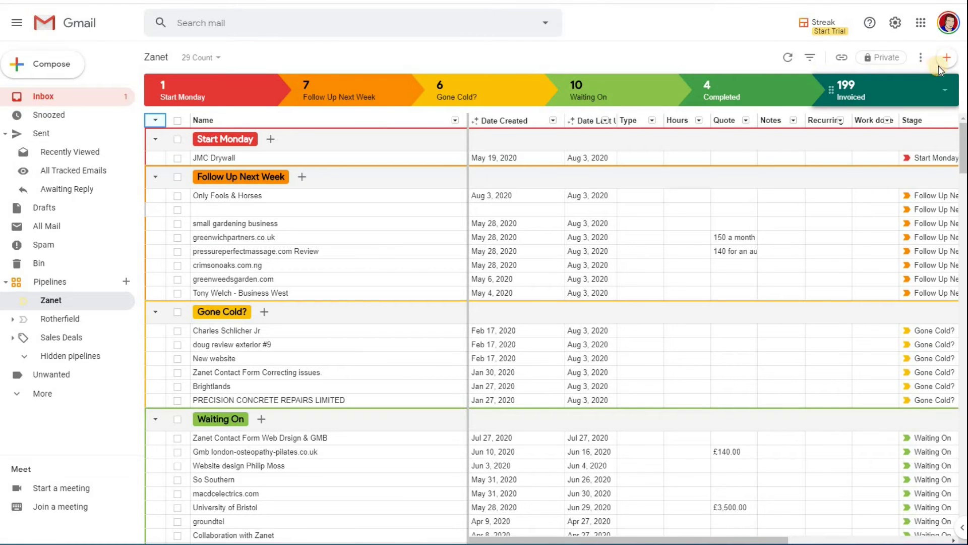
left_click(921, 57)
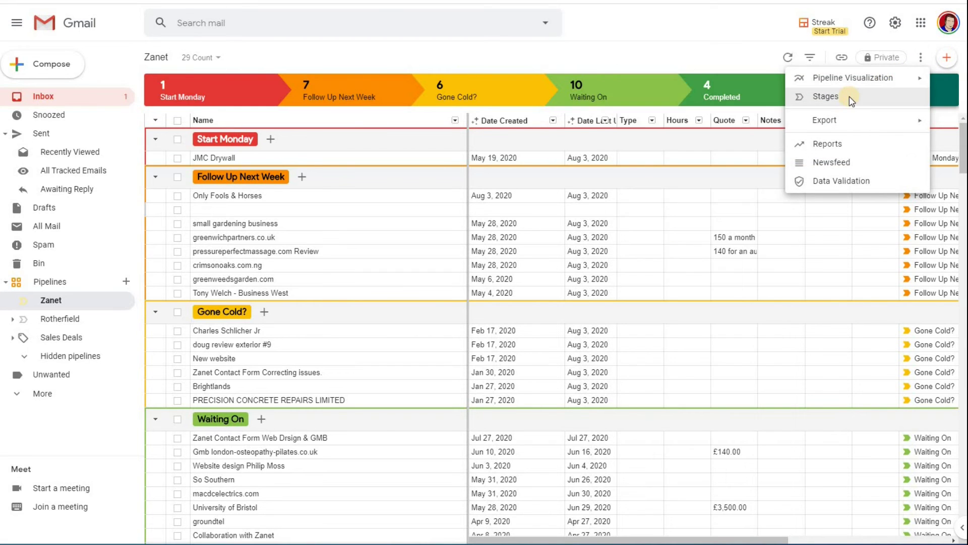
left_click(851, 100)
left_click(935, 67)
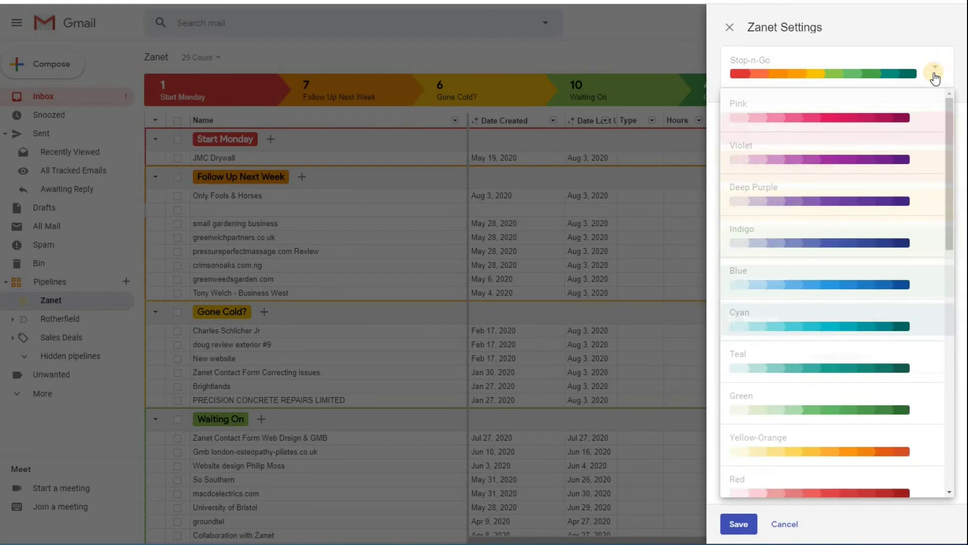
scroll(928, 237, "down", 10)
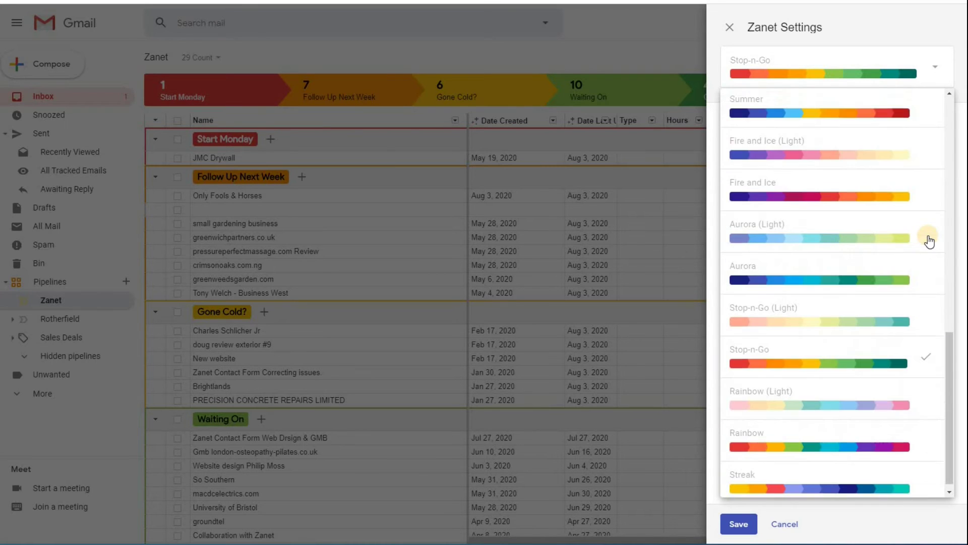
scroll(929, 241, "up", 10)
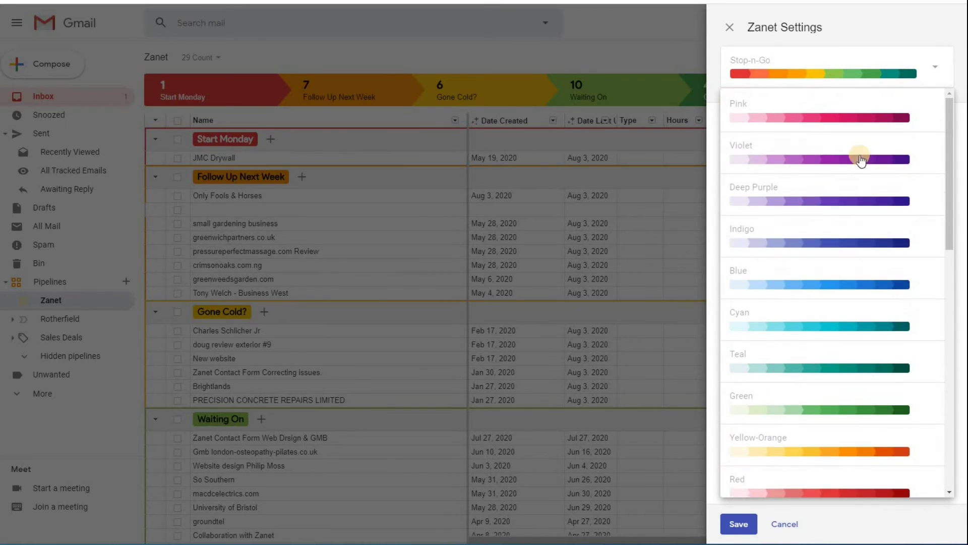
left_click(847, 410)
left_click(740, 523)
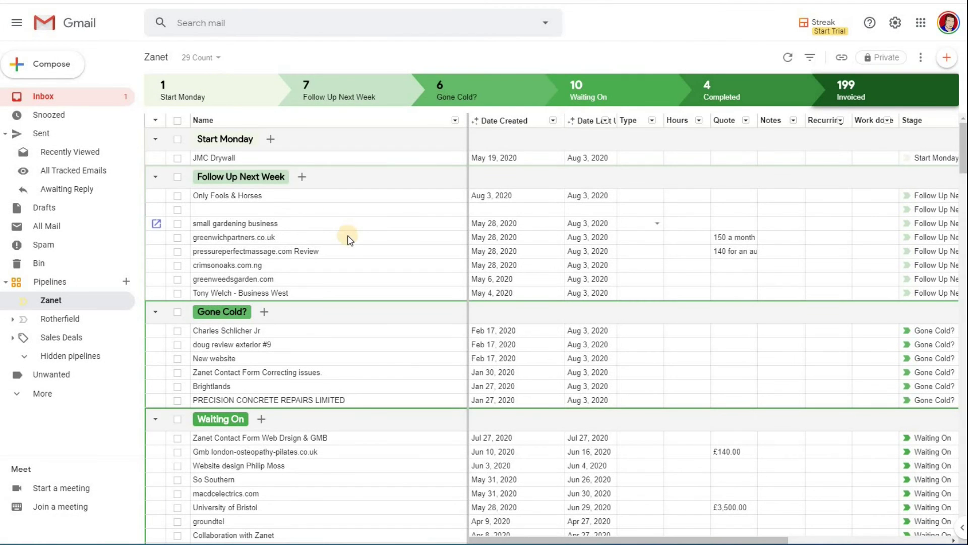
scroll(346, 242, "down", 9)
scroll(351, 247, "down", 2)
scroll(325, 158, "up", 10)
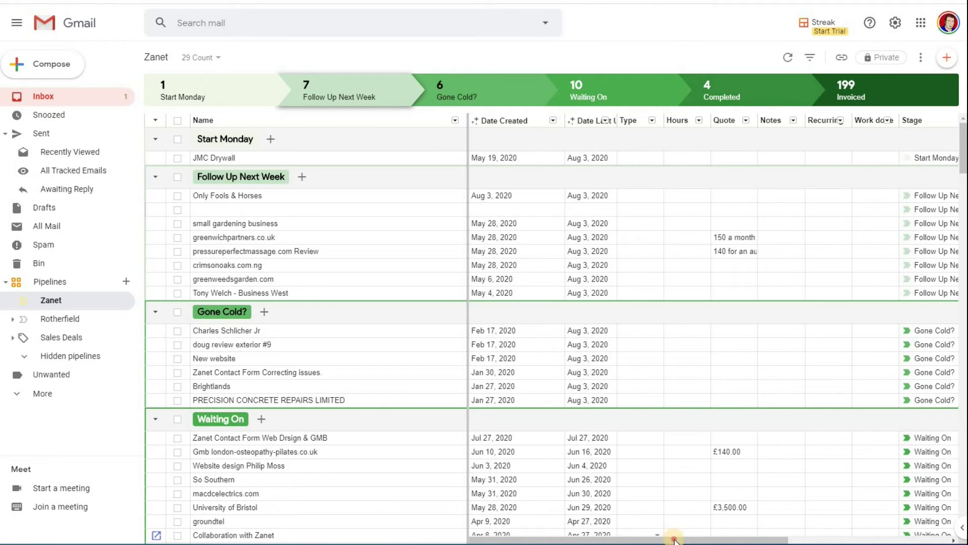
left_click_drag(787, 541, 854, 182)
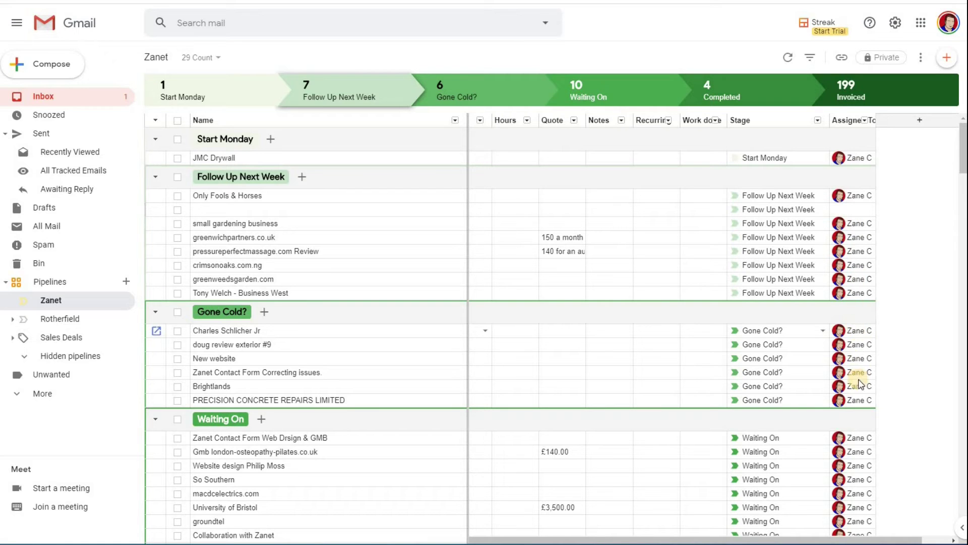
left_click(856, 332)
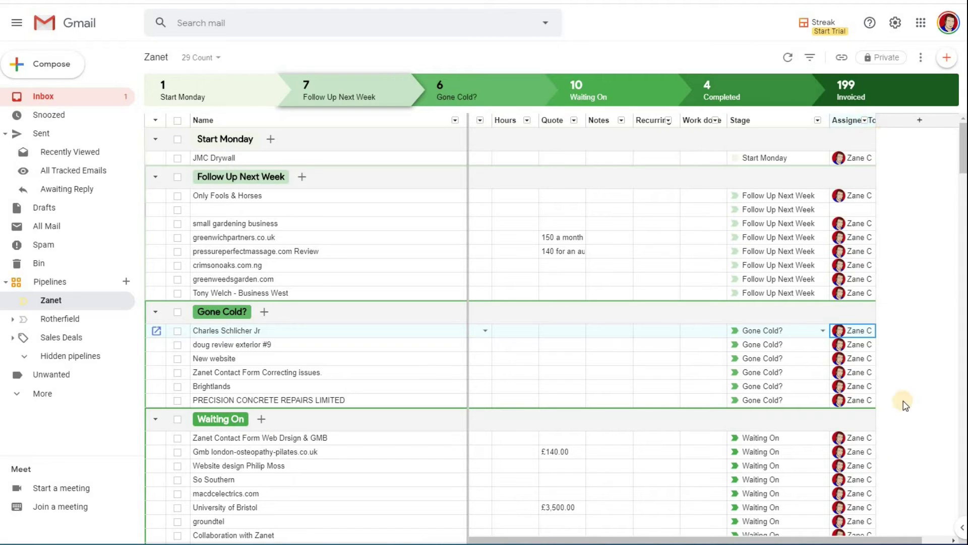
left_click_drag(772, 539, 558, 319)
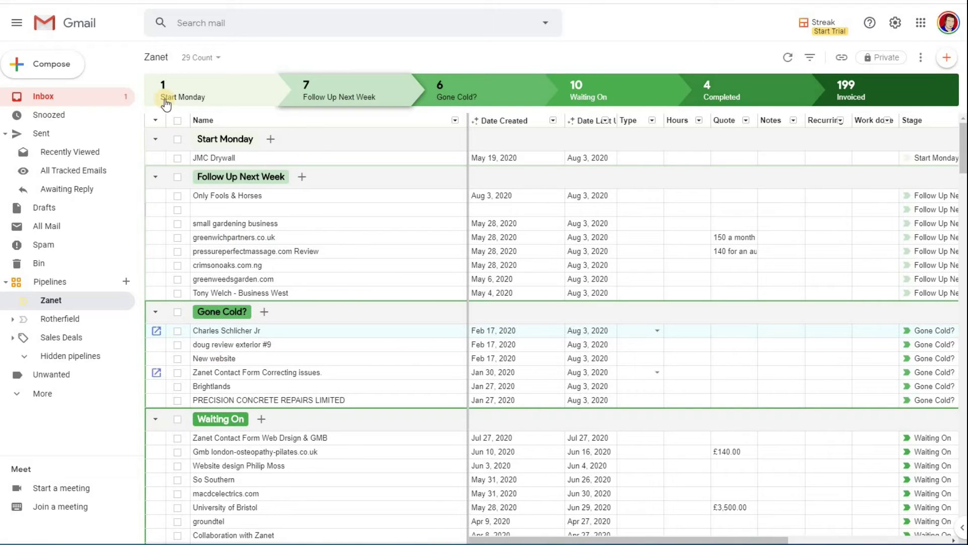
Step: Collapse every stage group, expand only Waiting On, and glance at its Summary options
left_click(155, 121)
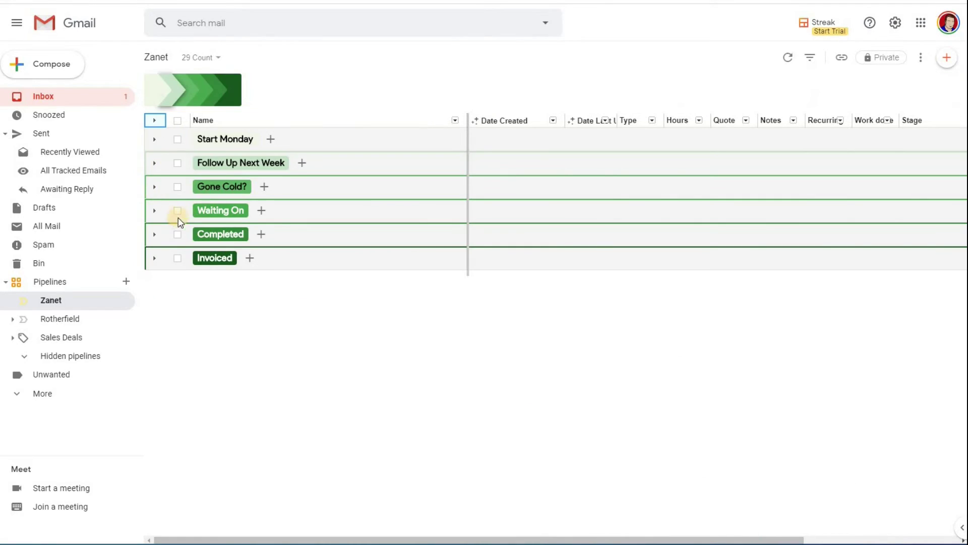
left_click(155, 211)
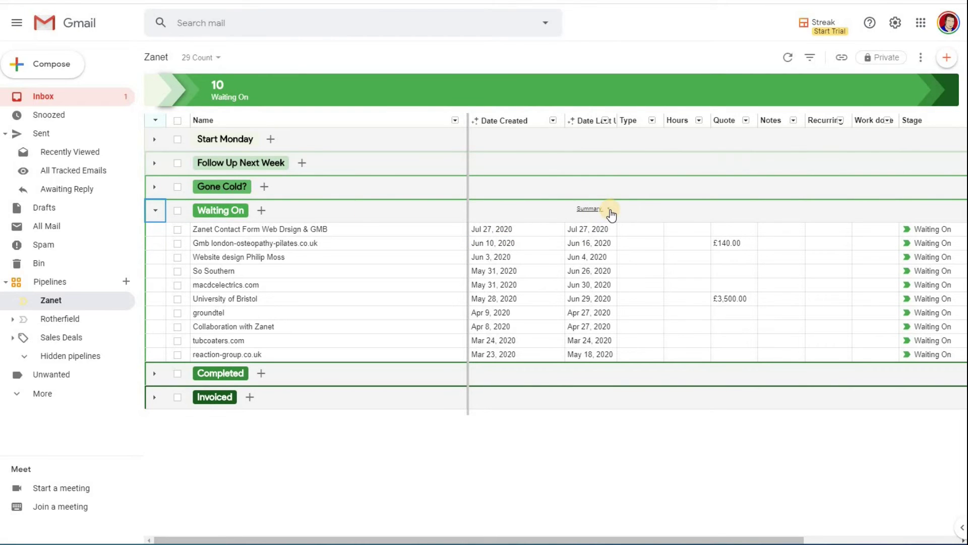
left_click(610, 209)
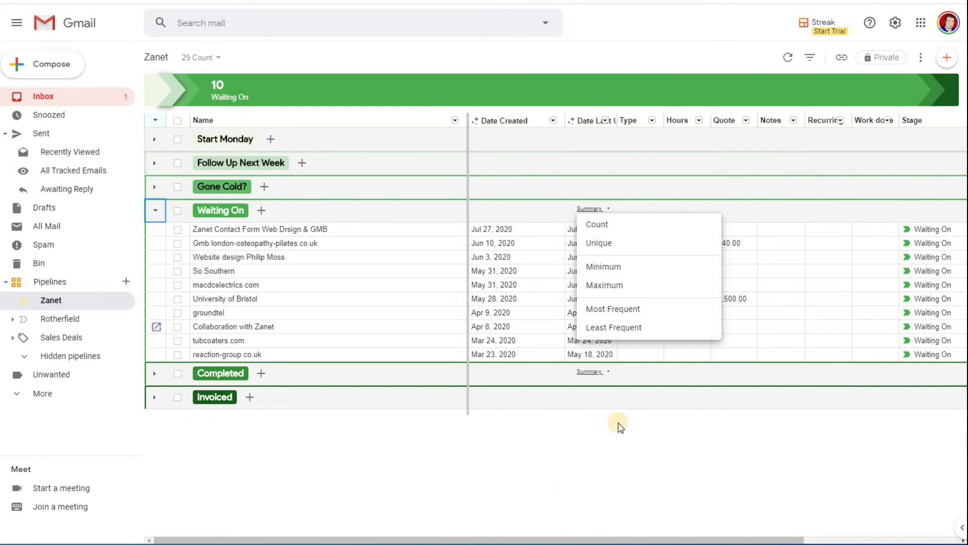
left_click(837, 311)
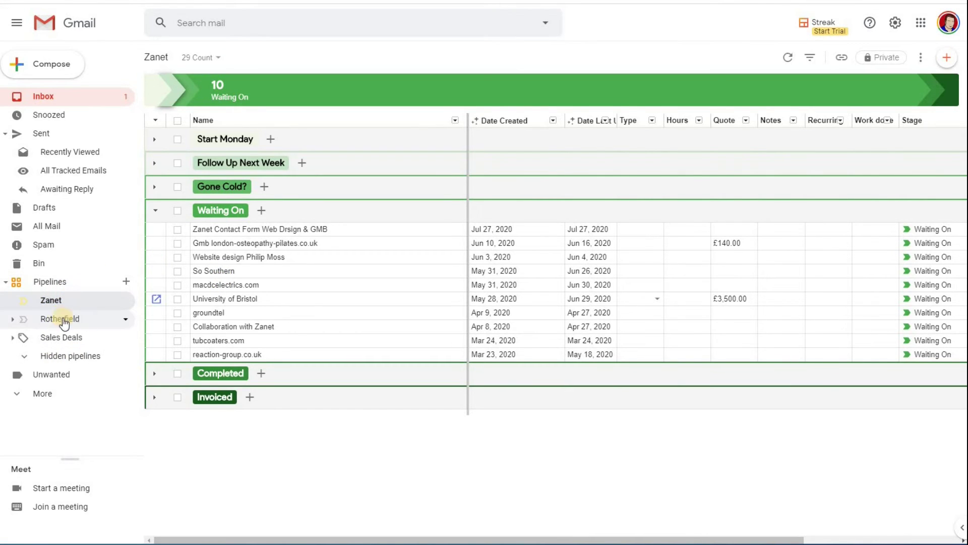
Step: Switch to the Rotherfield pipeline from the sidebar's Pipelines list
left_click(89, 321)
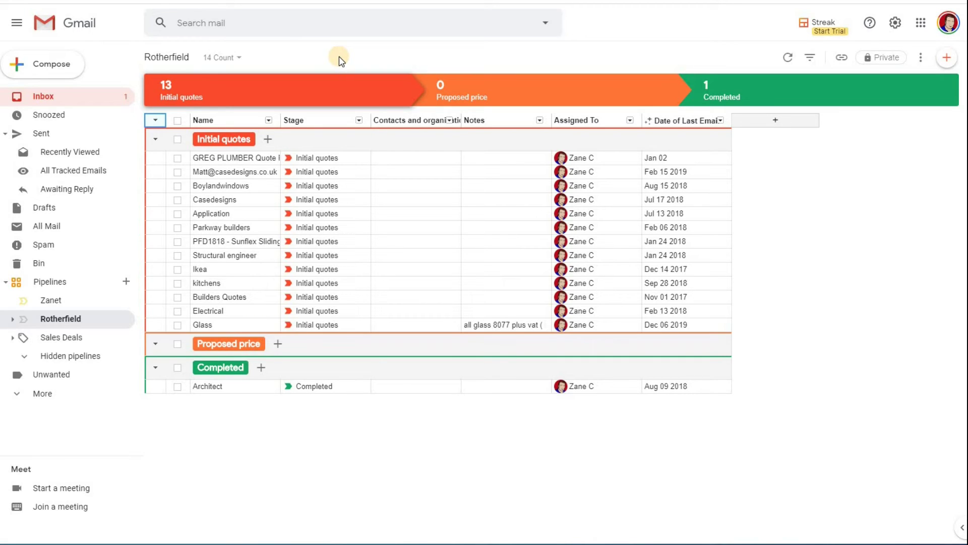
Step: Return to the inbox, open the Ebooks conversation and bring up Streak's add-to-pipeline options
left_click(43, 100)
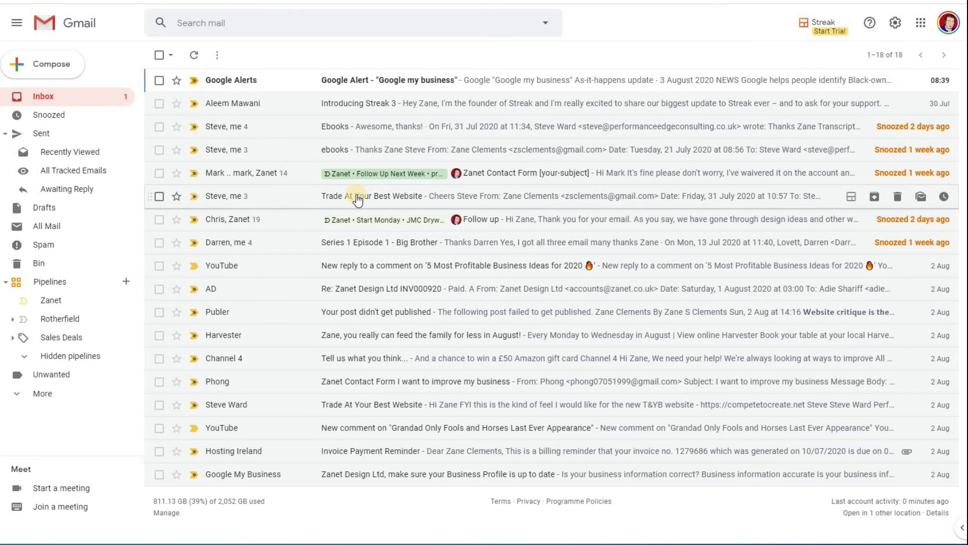
left_click(373, 129)
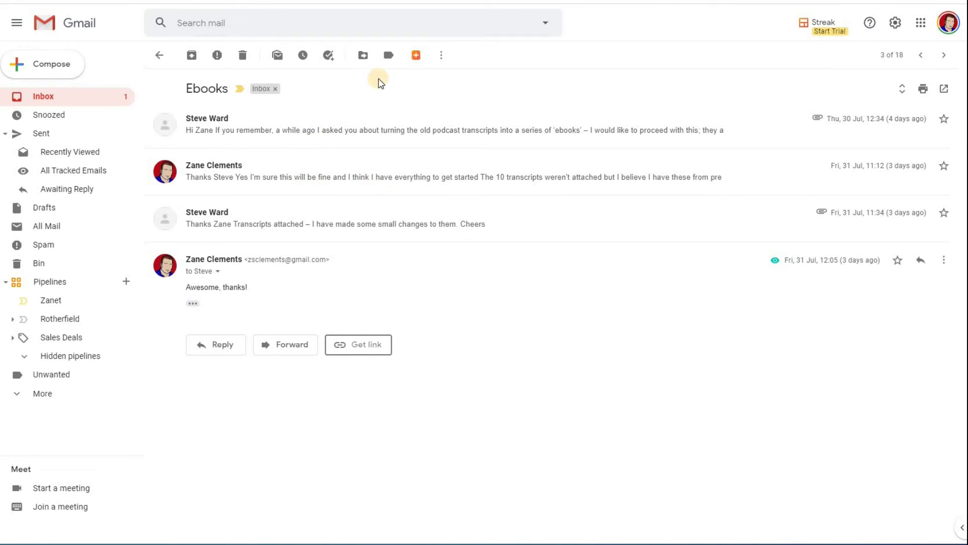
left_click(420, 61)
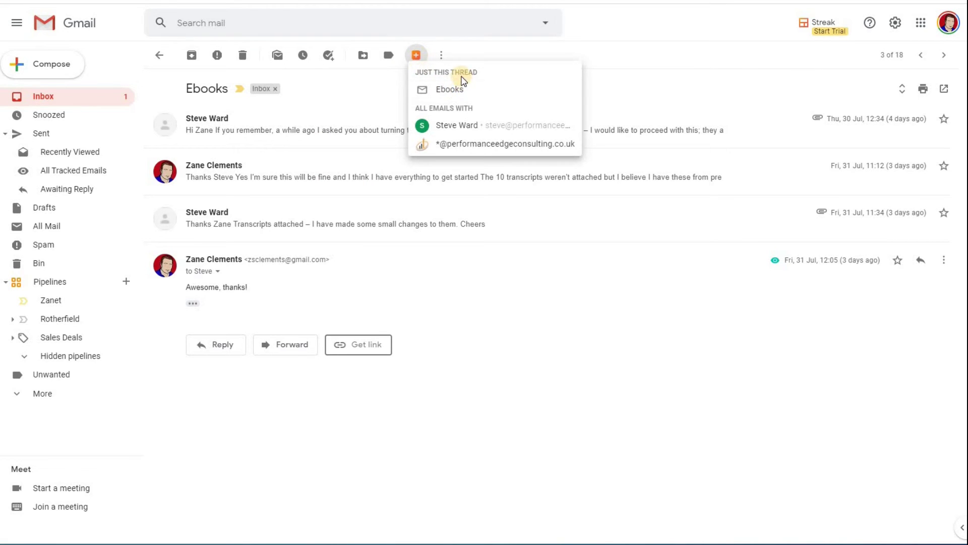
left_click(452, 90)
left_click(453, 90)
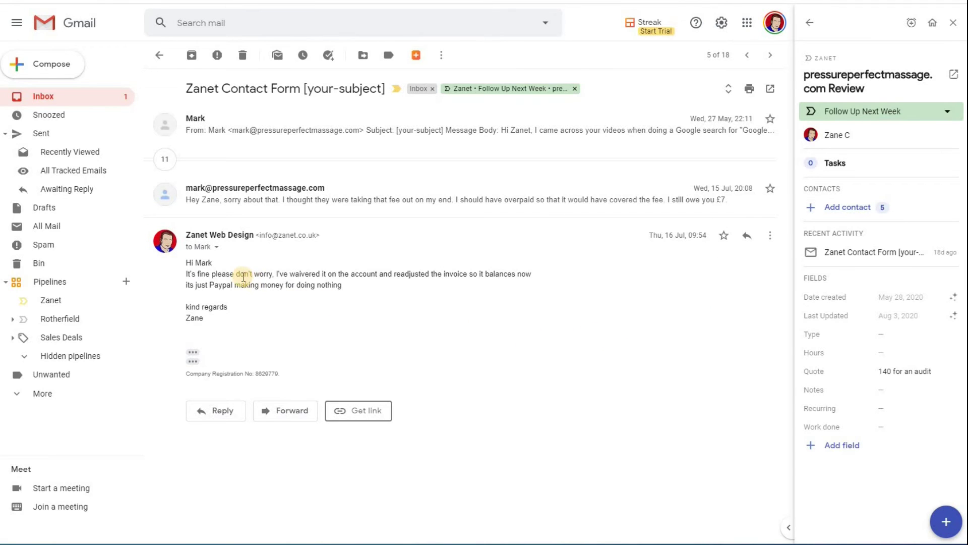
Step: Fill a reply with the General Quote snippet and delete the stray 'dsdsdsdsd' test text
left_click(217, 408)
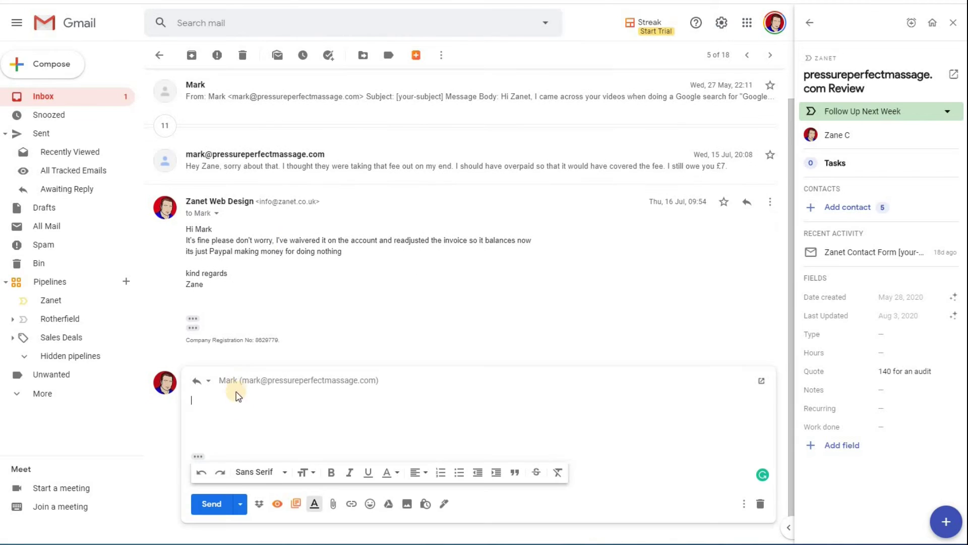
left_click(235, 406)
type("dsdsdsdsd")
scroll(280, 479, "down", 1)
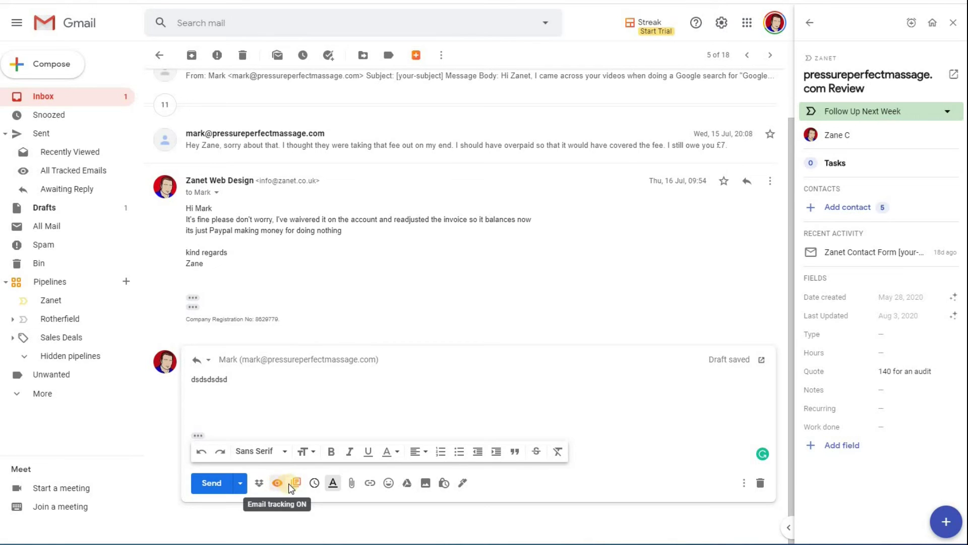
left_click(296, 484)
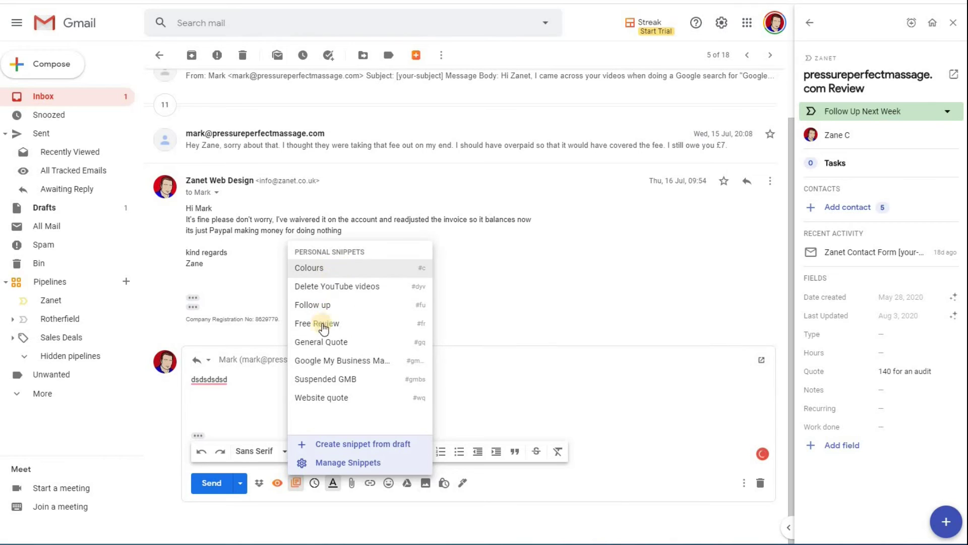
left_click(350, 342)
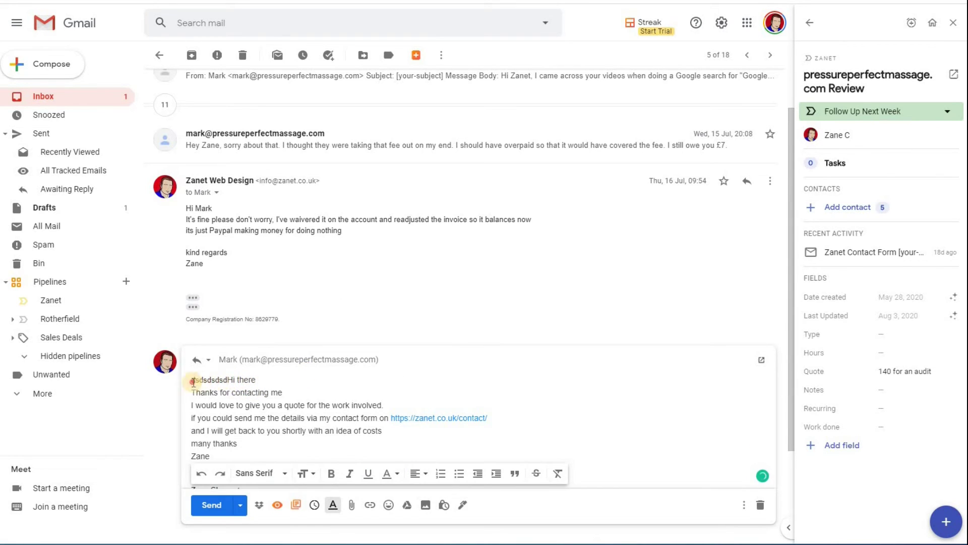
left_click_drag(191, 380, 227, 380)
key("BackSpace")
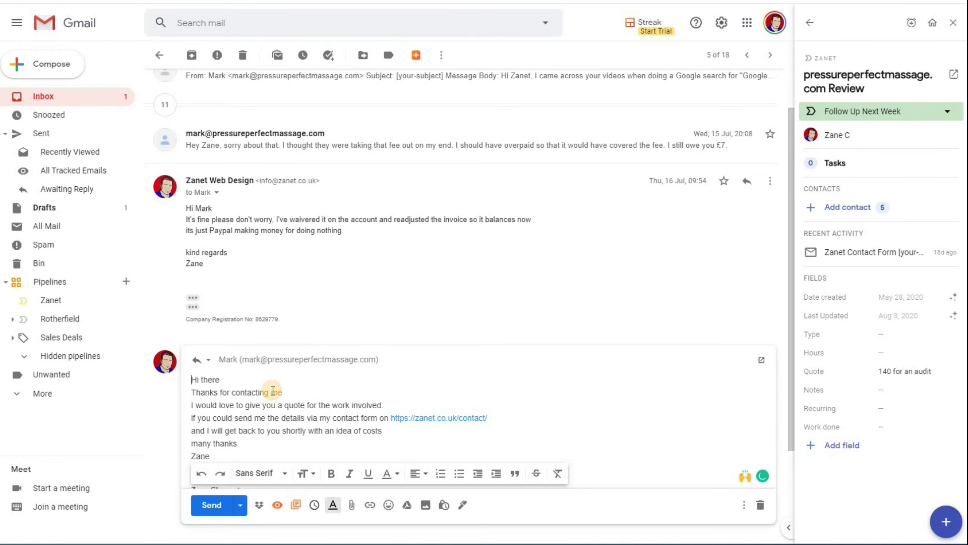
left_click(272, 392)
scroll(271, 389, "down", 3)
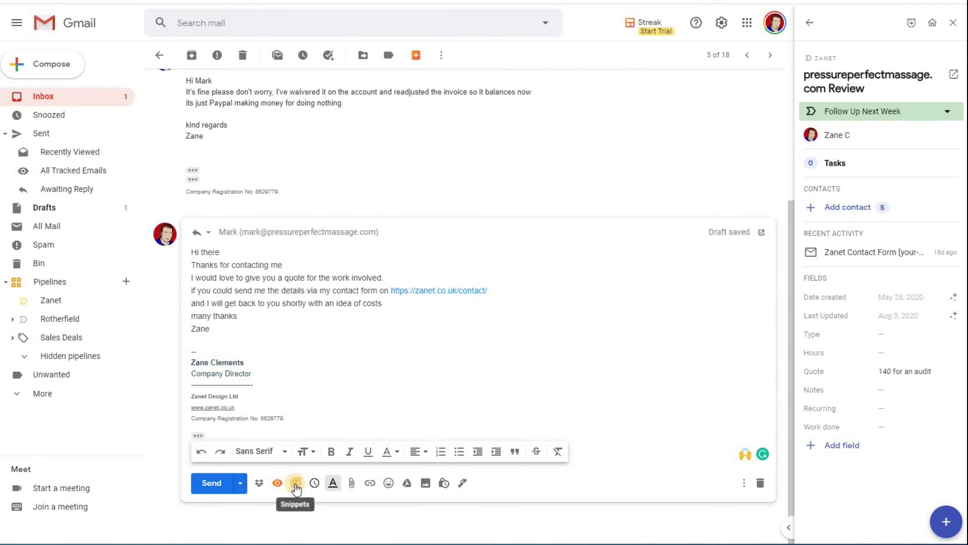
Step: Look over the Manage Snippets panel, close it, and discard the reply draft
left_click(296, 484)
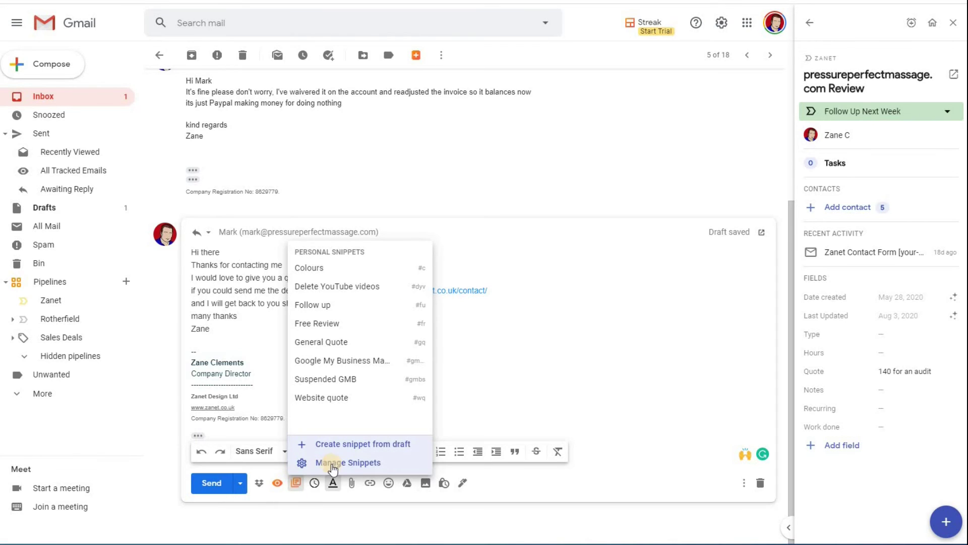
left_click(331, 466)
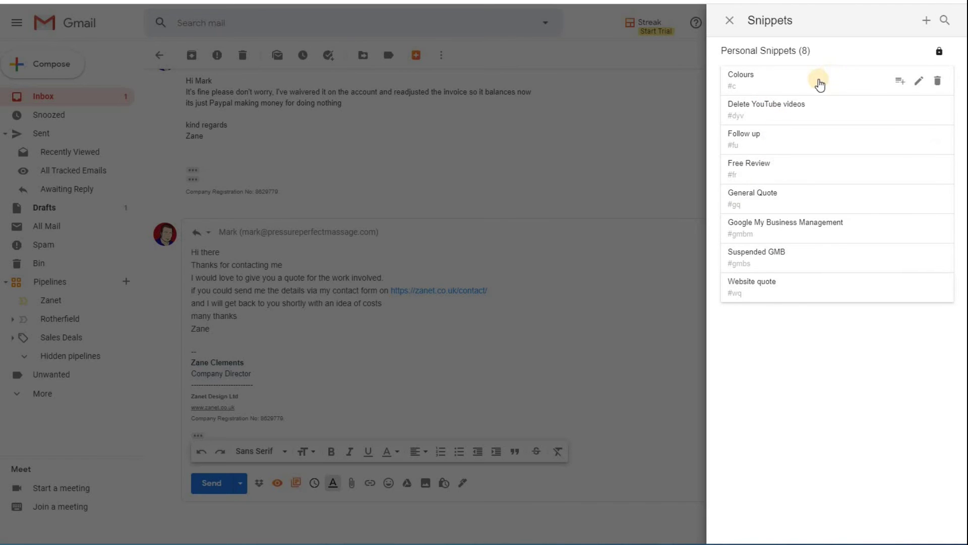
left_click(439, 335)
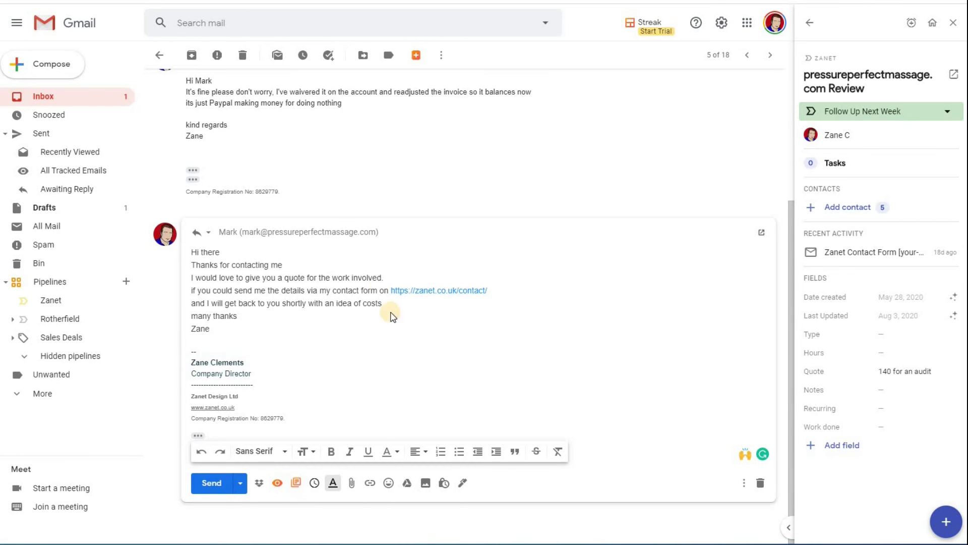
scroll(384, 292, "up", 2)
scroll(555, 439, "down", 2)
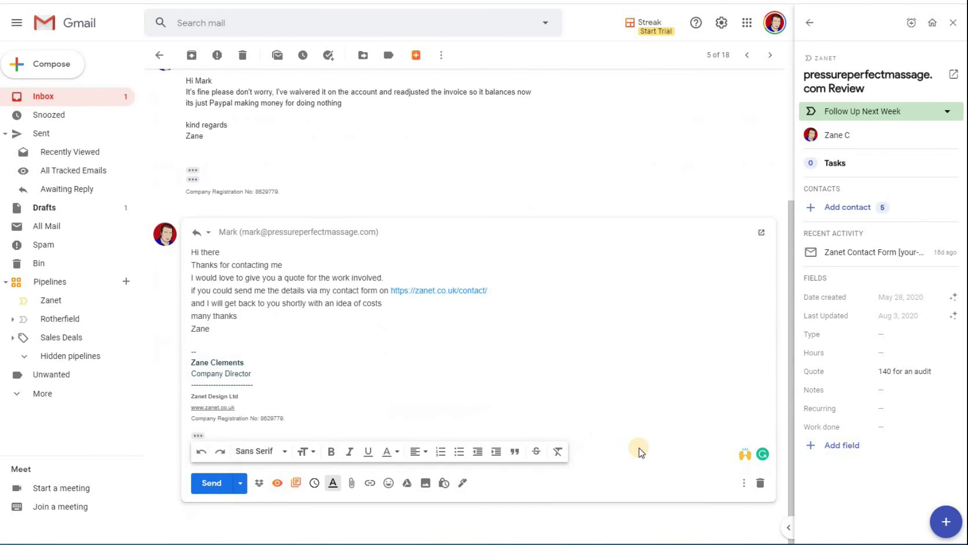
left_click(760, 483)
Step: Move to the next conversation, Trade At Your Best Website, and check its tracking view details
key("j")
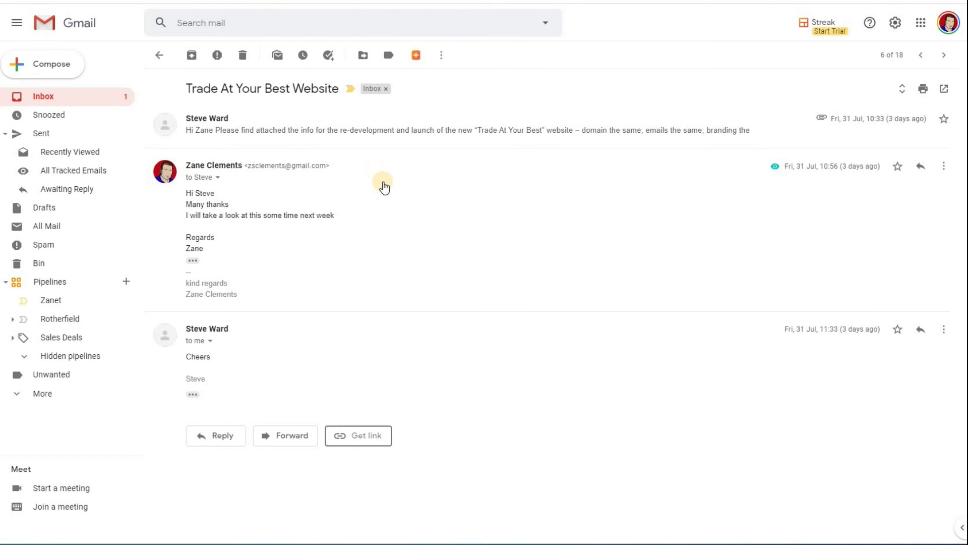
mouse_move(779, 172)
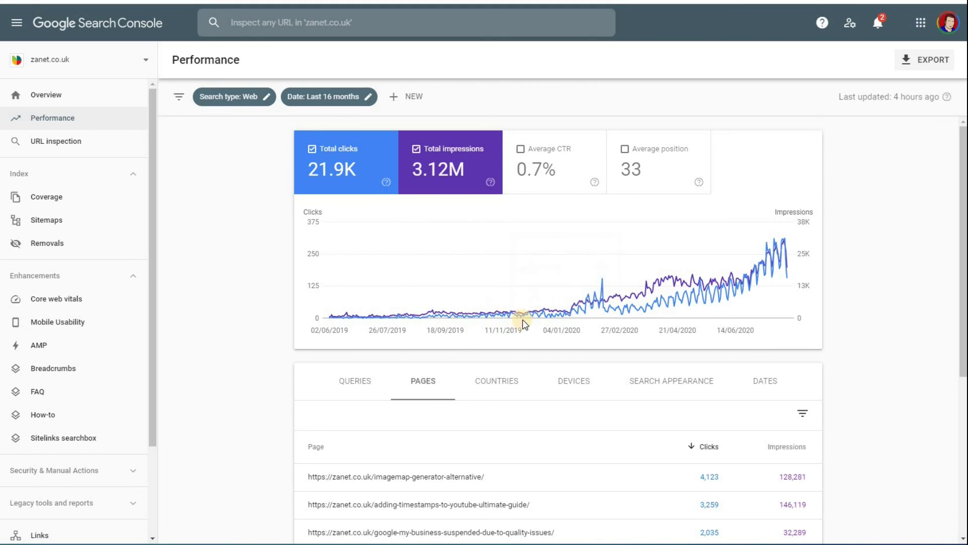
Step: Inspect points on the zanet.co.uk clicks and impressions chart in the Performance report
mouse_move(534, 319)
mouse_move(353, 320)
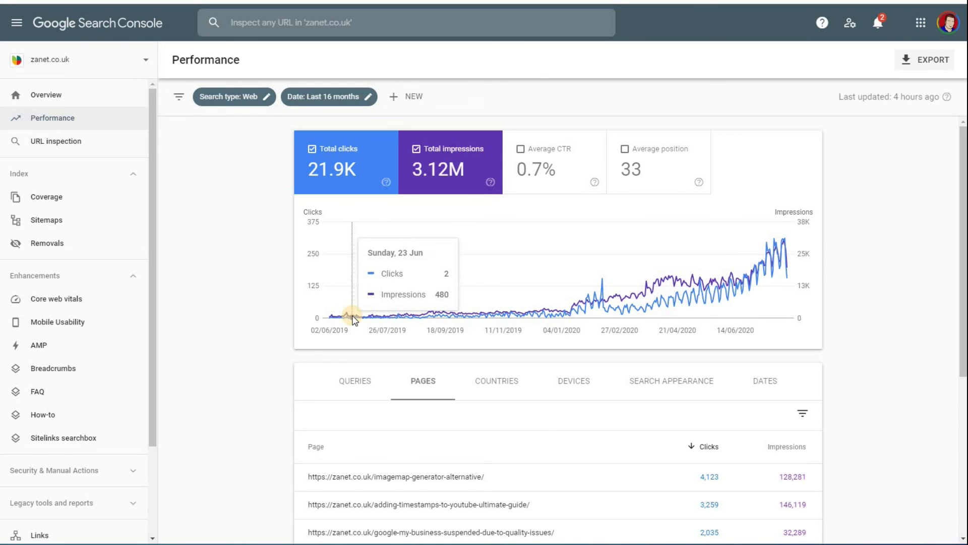